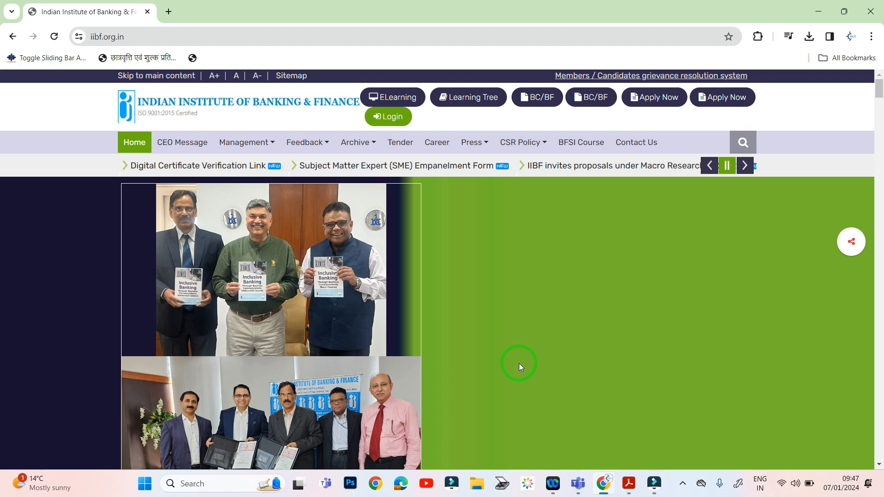
- Open a new blank browser tab next to the IIBF website
left_click(169, 11)
- Load digitalseva.csc.gov.in in the new tab and go to the portal's DASHBOARD
type("dogo")
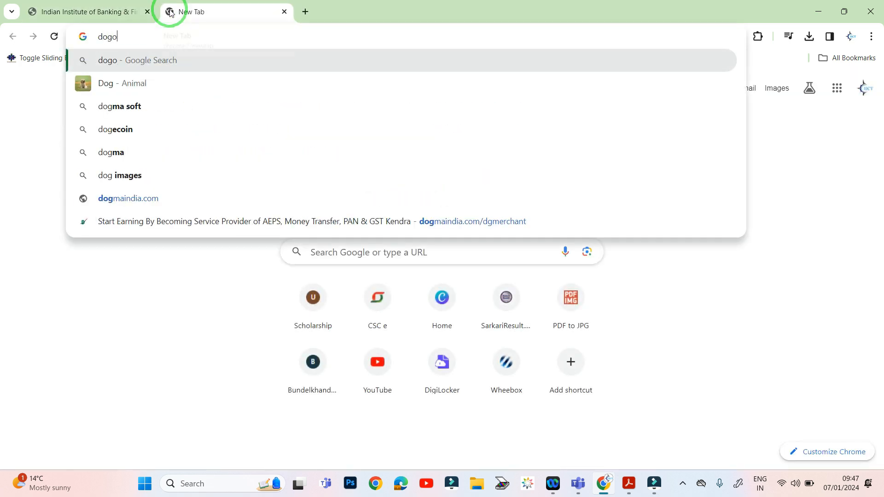
key("BackSpace")
key("BackSpace")
key("BackSpace")
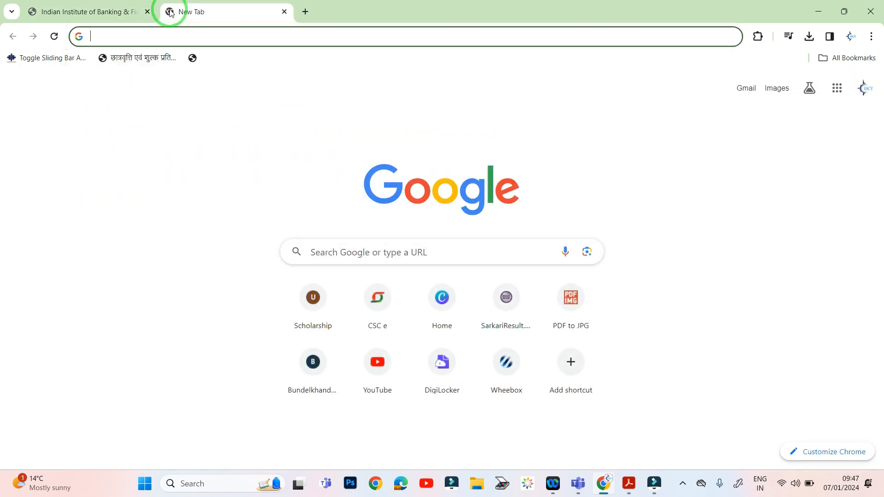
type("digi")
key("Right")
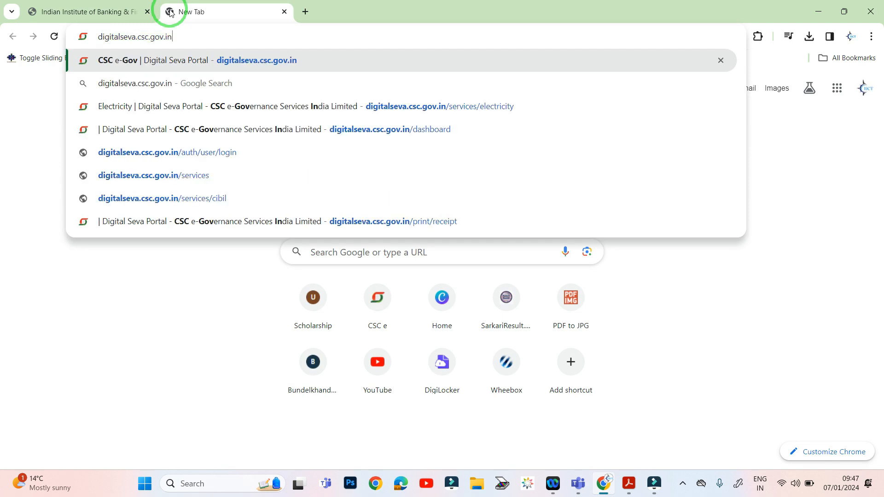
key("Return")
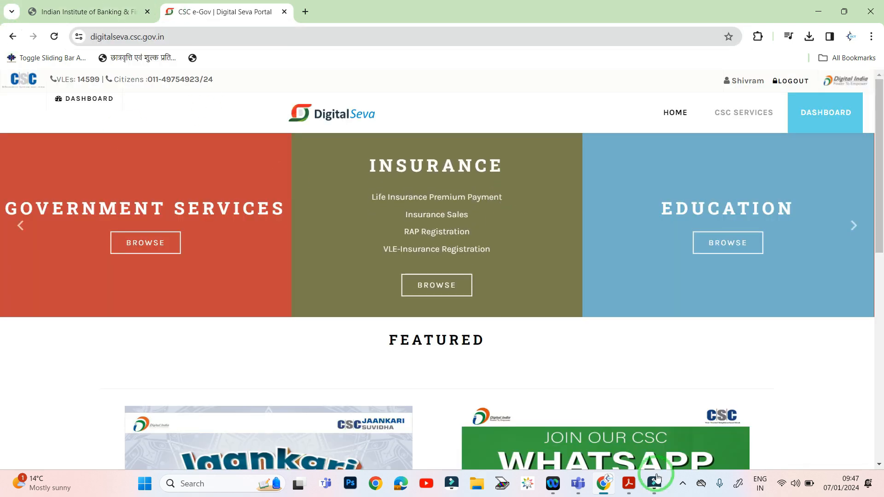
left_click(811, 114)
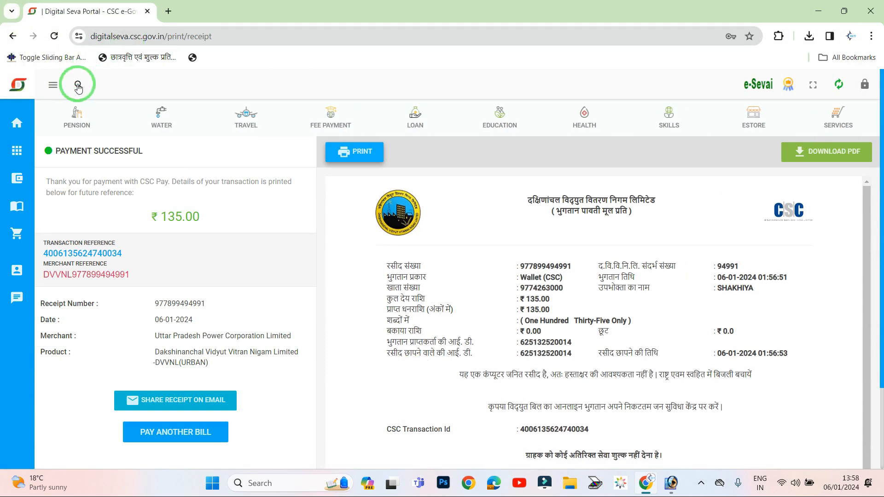
- Dismiss the redBus popup, search services for 'ex', and open the Examination Fee service
left_click(17, 124)
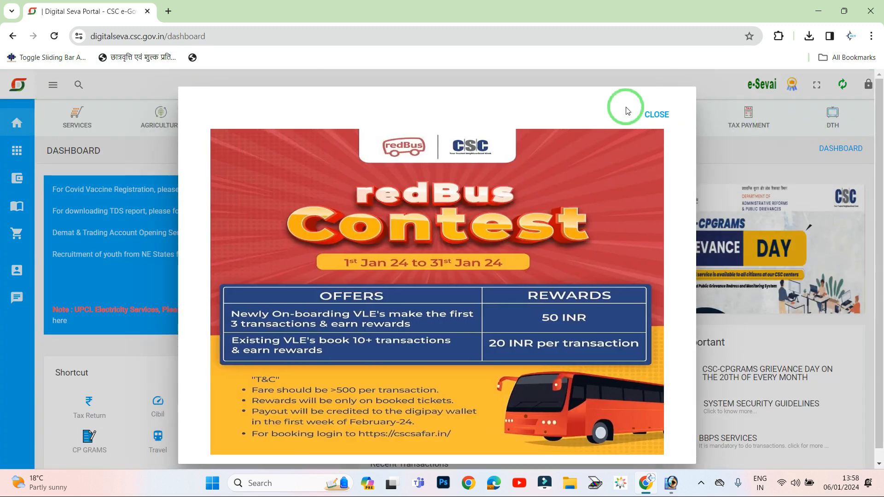
left_click(657, 114)
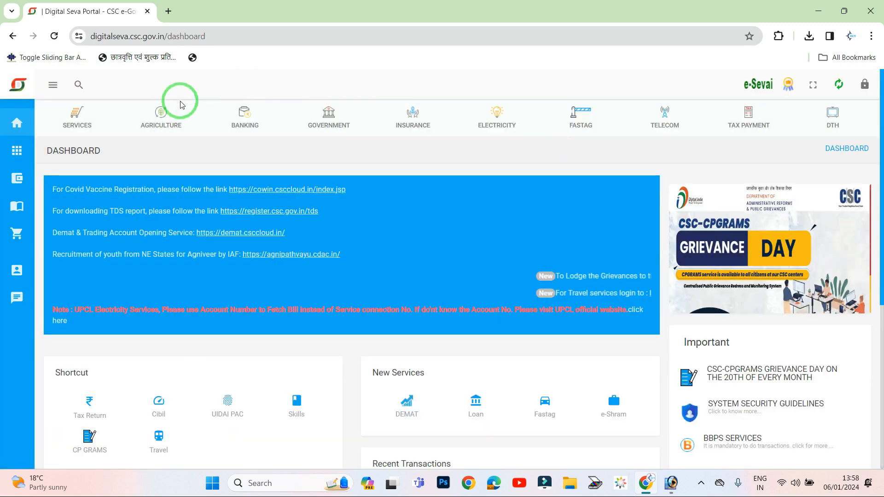
left_click(79, 86)
type("ex")
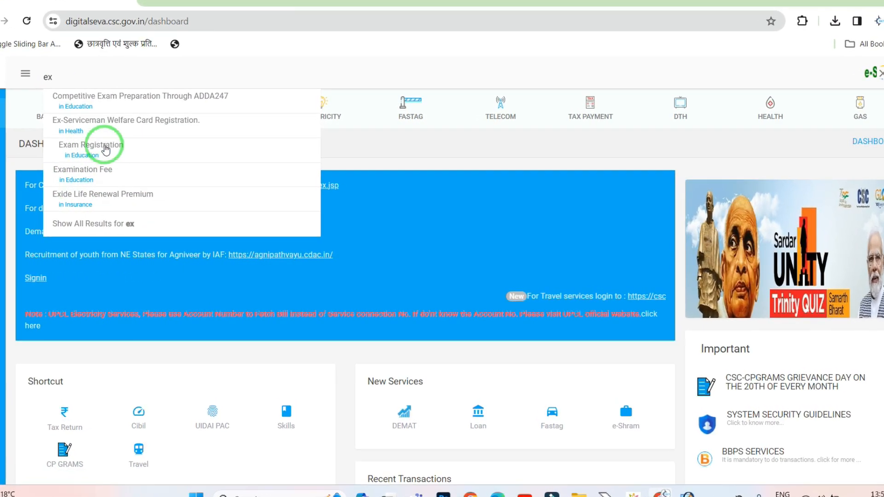
left_click(105, 149)
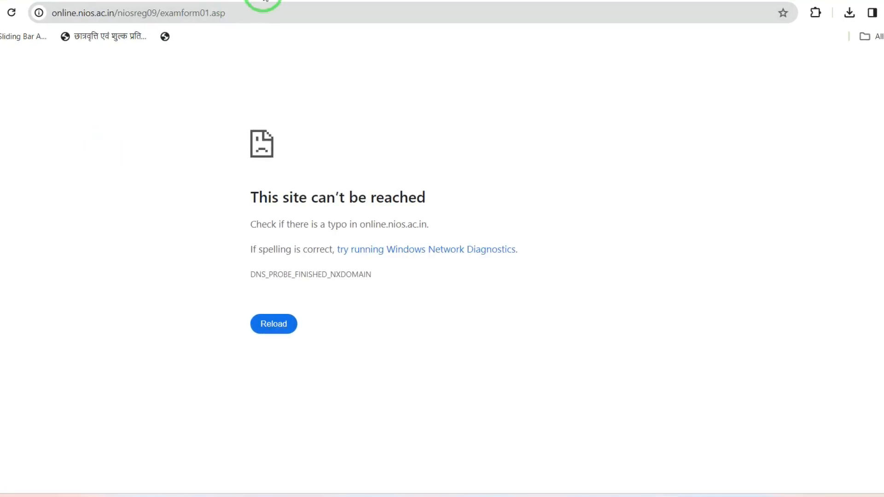
left_click(265, 1)
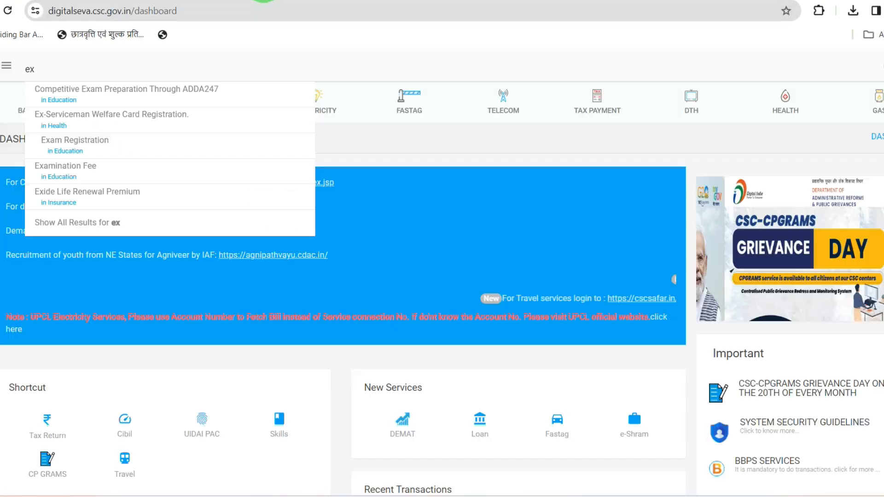
left_click(56, 183)
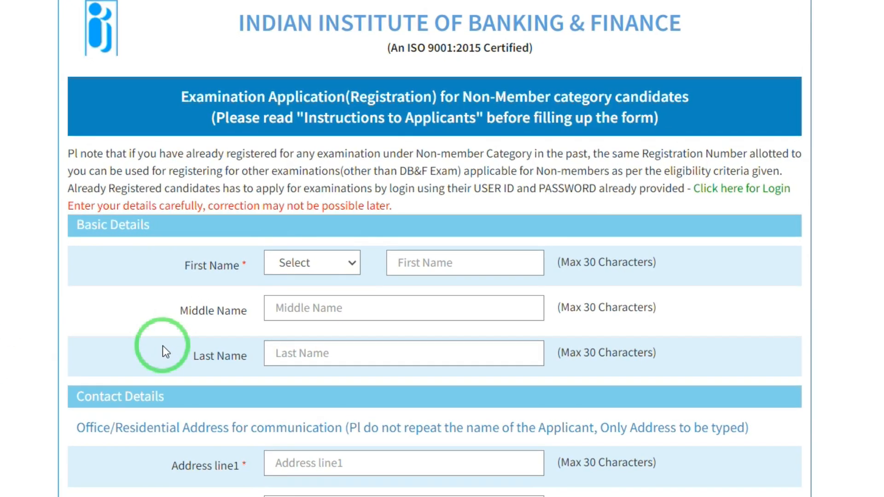
- Set the candidate's title to Ms. on the IIBF registration form
scroll(253, 384, "down", 5)
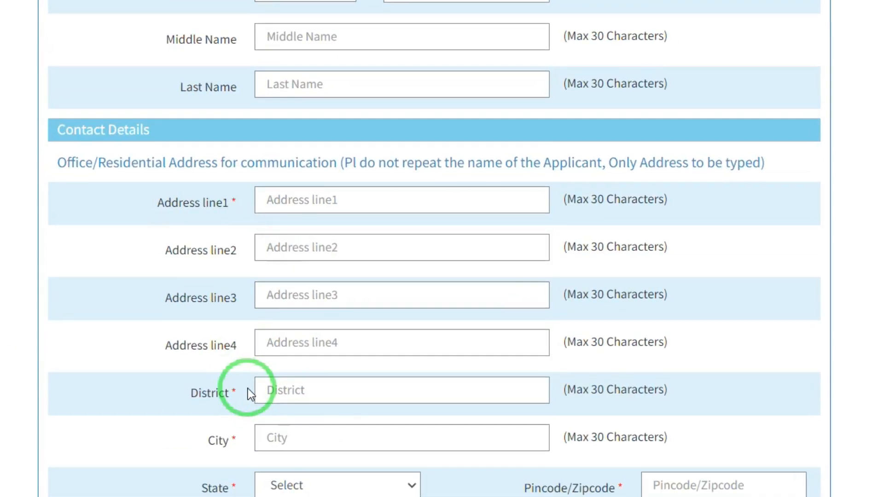
scroll(241, 393, "down", 5)
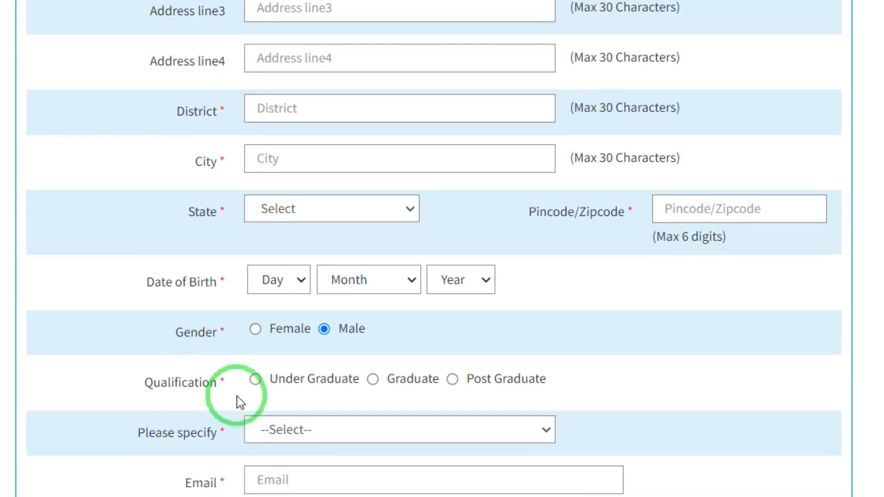
scroll(239, 394, "down", 10)
scroll(231, 409, "down", 15)
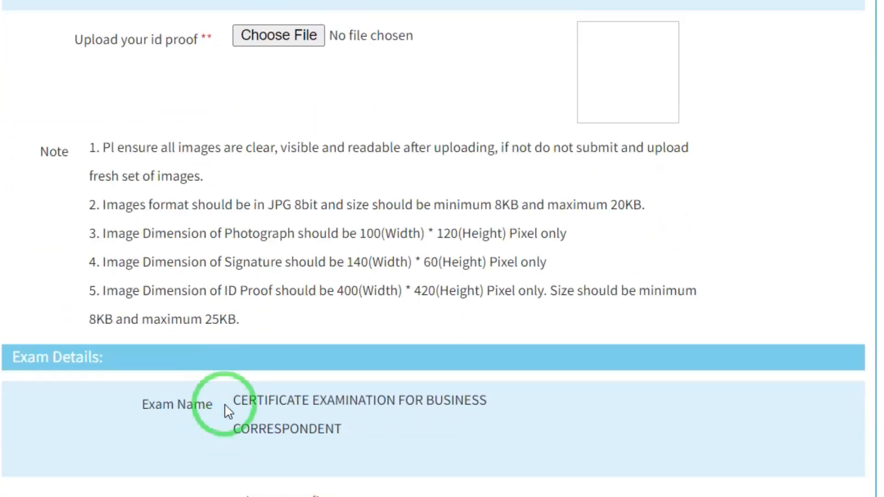
scroll(214, 410, "up", 20)
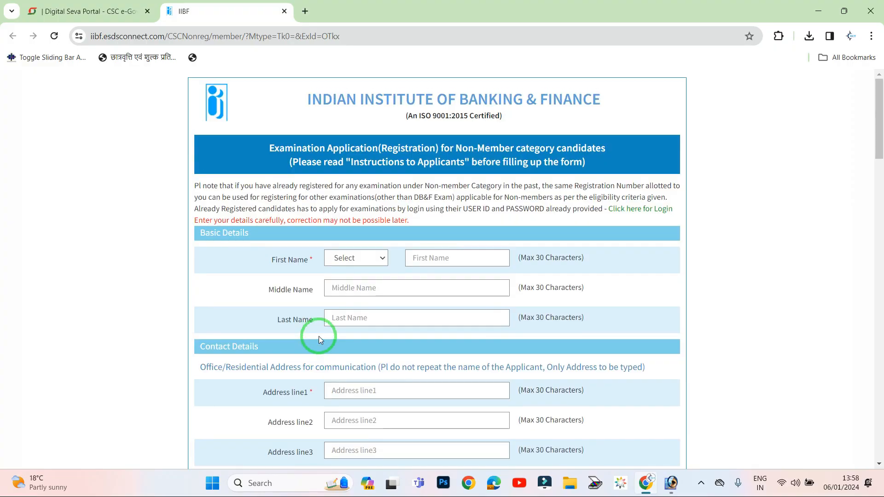
left_click(344, 257)
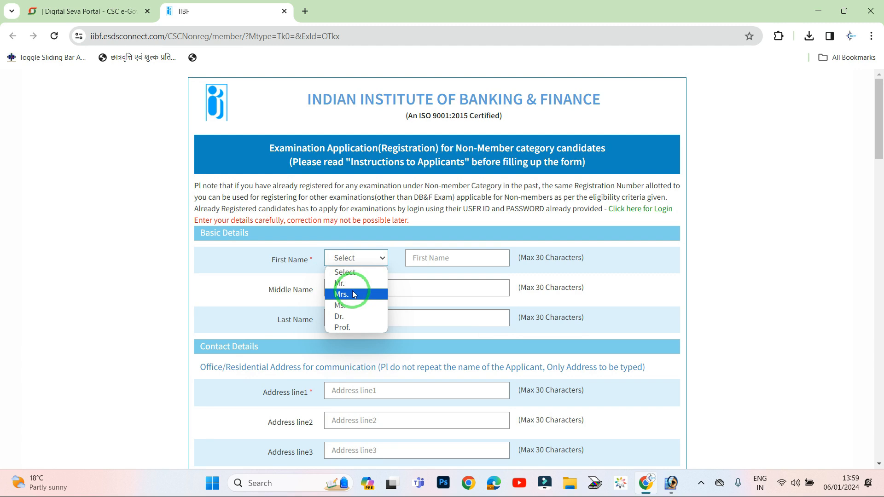
left_click(354, 305)
- Enter the candidate's first name, last name and first address line
left_click(433, 257)
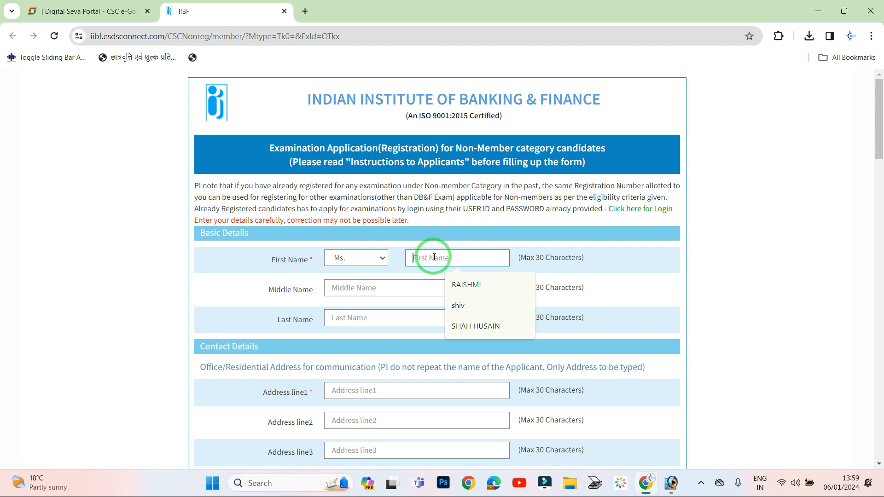
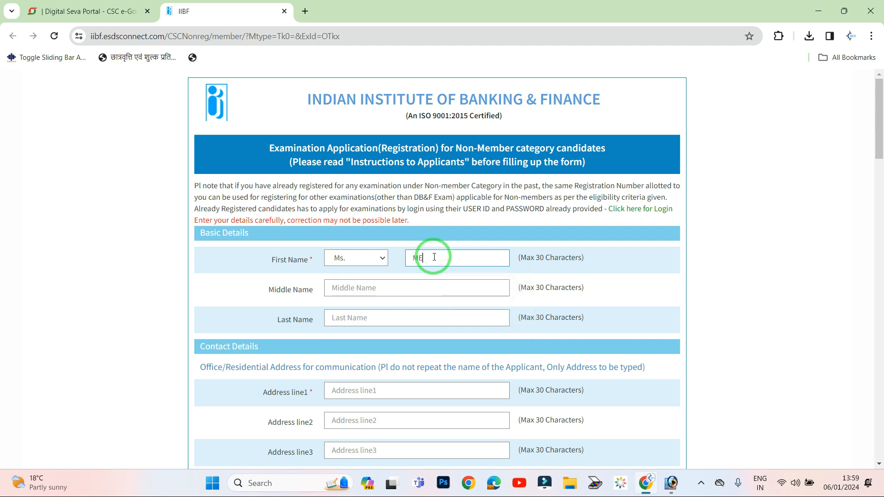
key("Tab")
key("Tab")
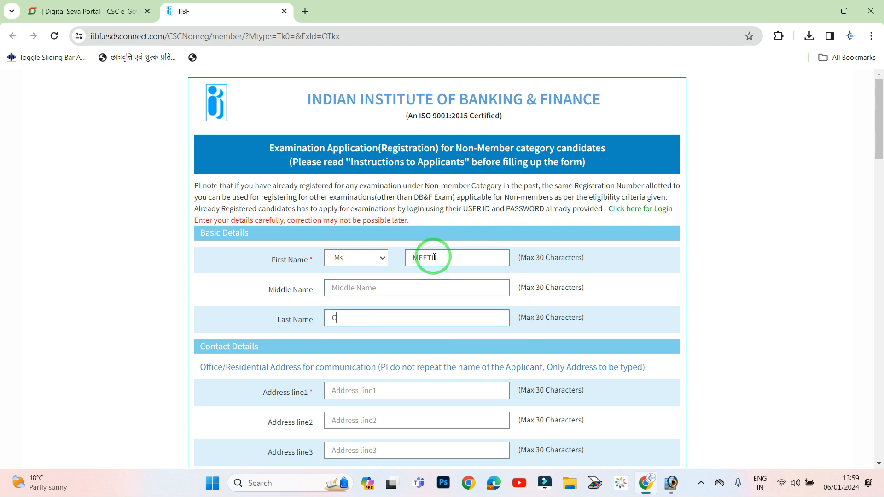
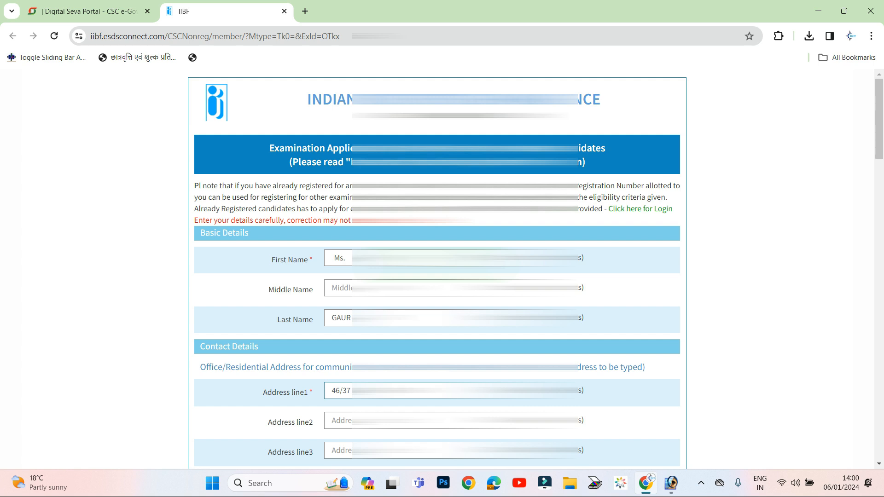
- Fill in the second address line and the district and city fields
key("Tab")
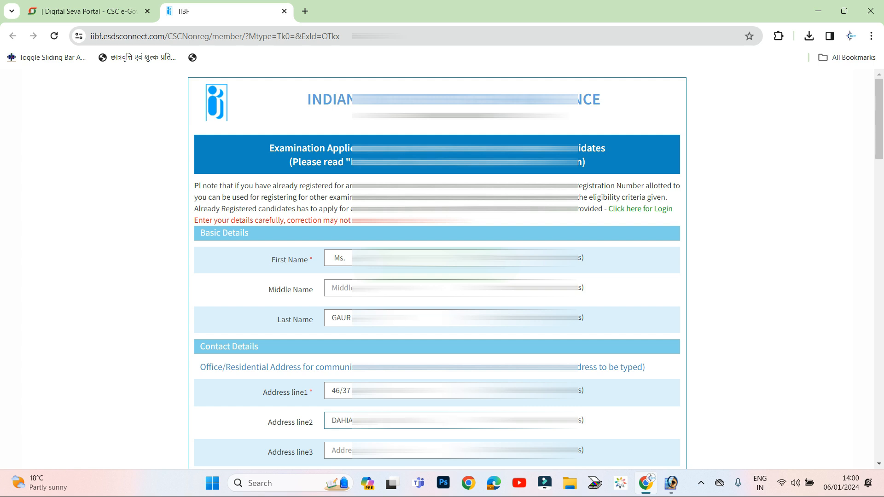
key("Tab")
key("Tab")
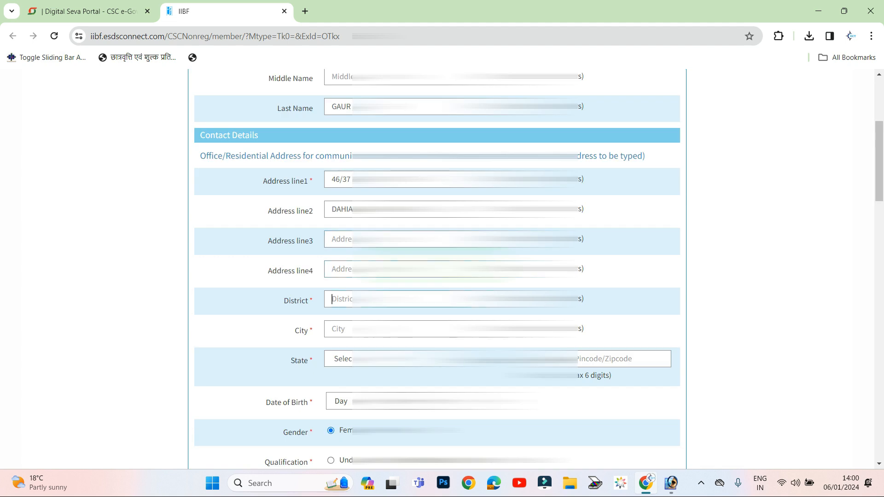
type("ALLAHALLAH")
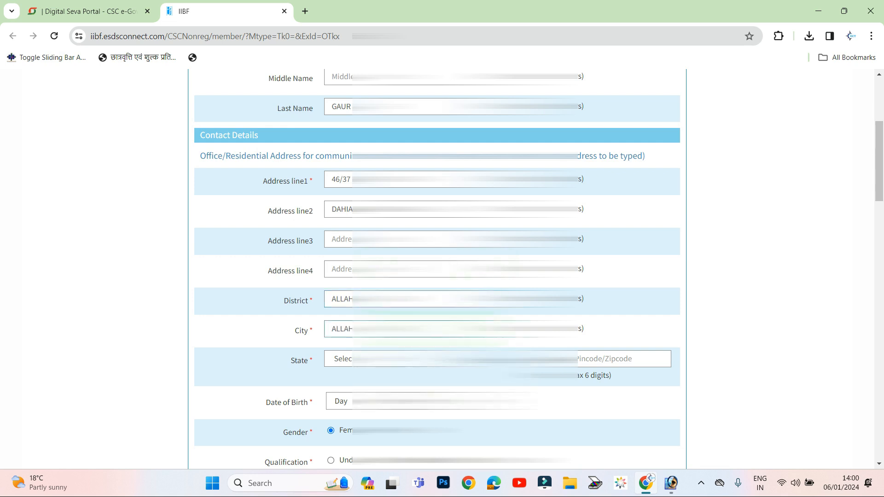
- Choose the candidate's state of residence and enter the pincode
left_click(400, 358)
scroll(399, 310, "down", 1)
scroll(400, 191, "down", 4)
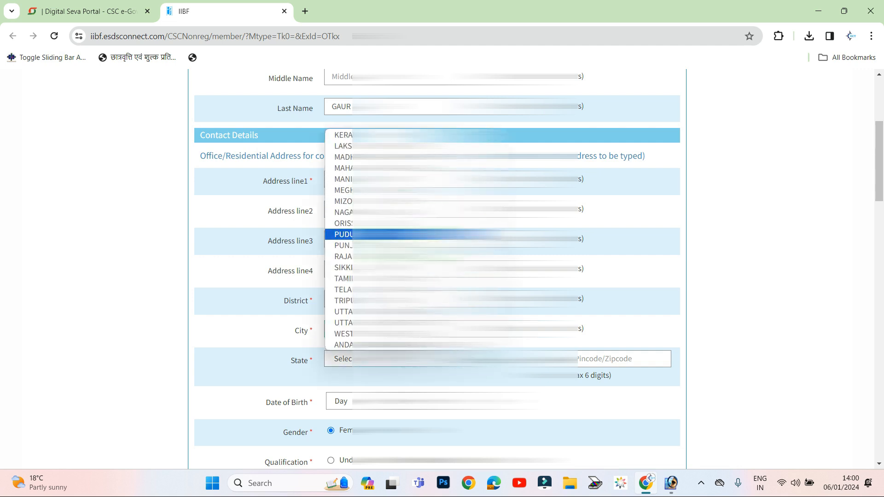
left_click(399, 323)
scroll(615, 316, "down", 1)
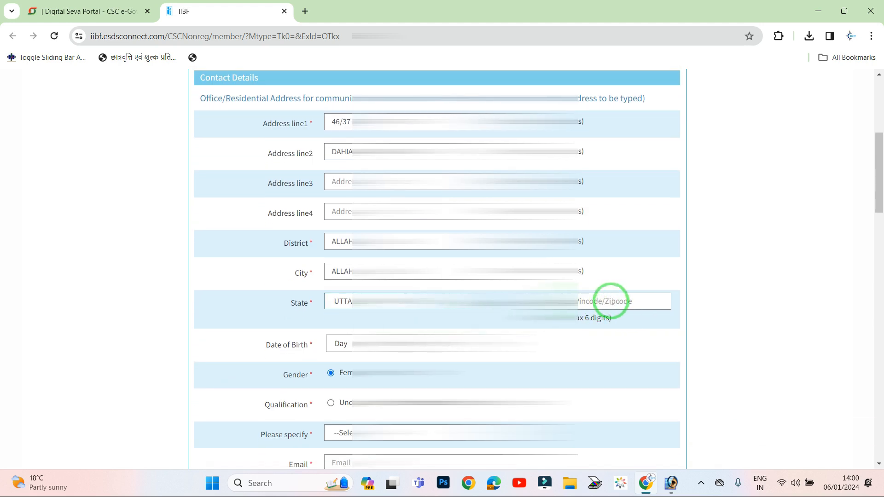
left_click(612, 301)
type("2110")
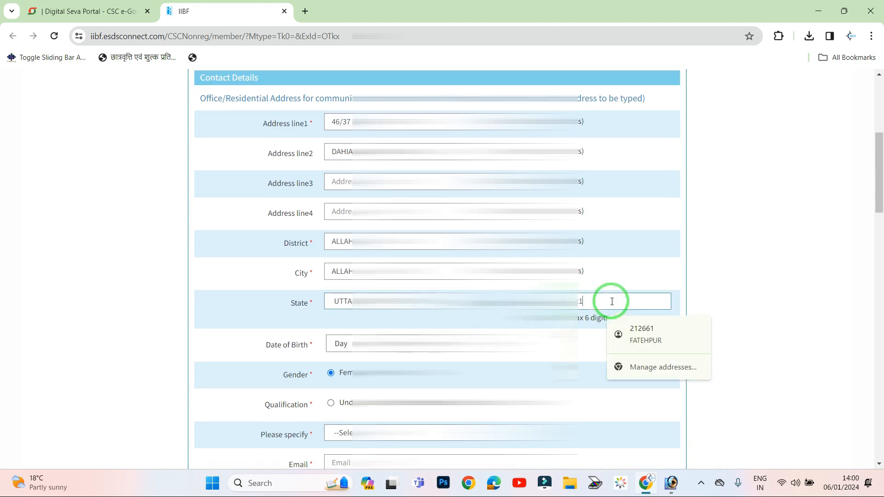
type("02")
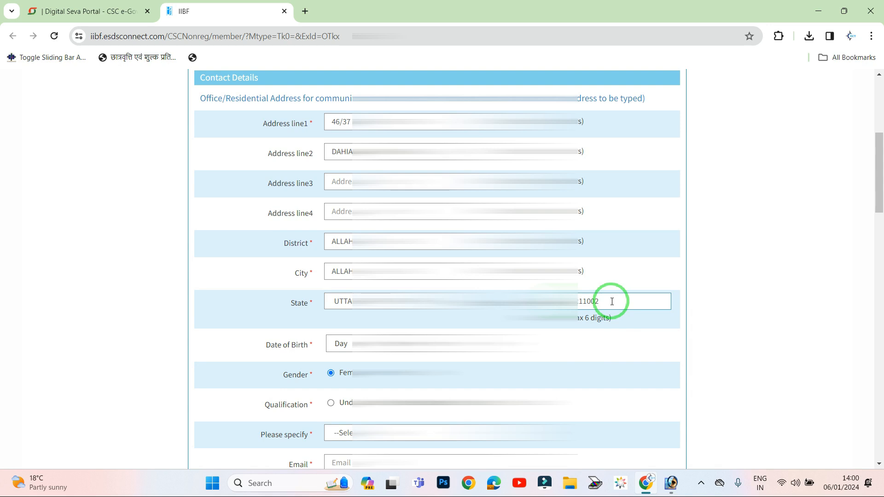
scroll(611, 301, "down", 1)
left_click(342, 289)
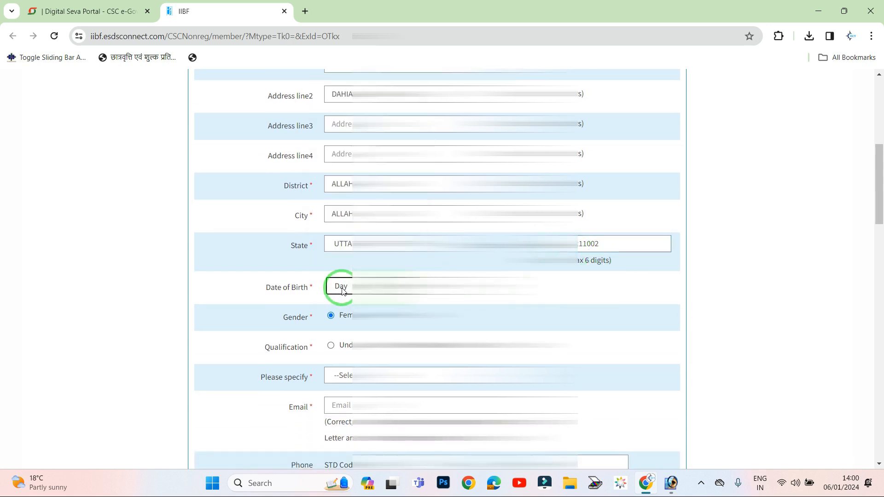
left_click(342, 290)
- Set the Date of Birth day to 31 and choose the birth month
scroll(346, 218, "down", 3)
scroll(346, 217, "down", 1)
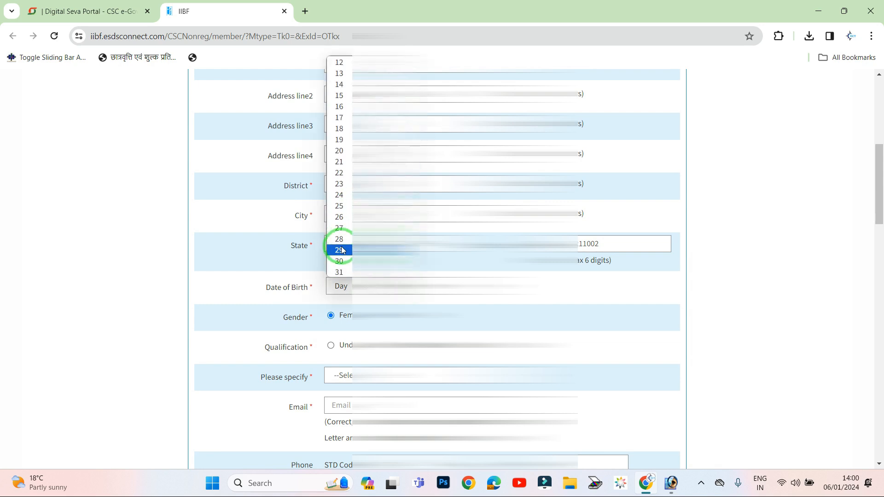
scroll(341, 248, "up", 3)
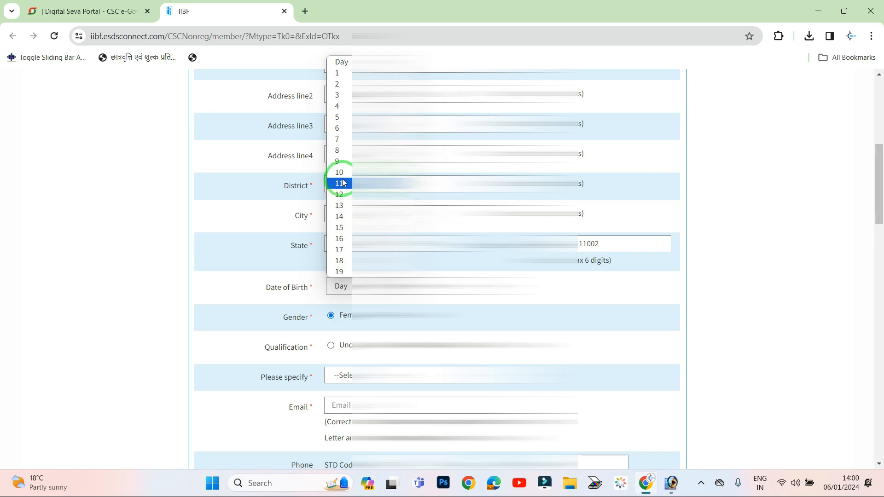
scroll(340, 239, "down", 3)
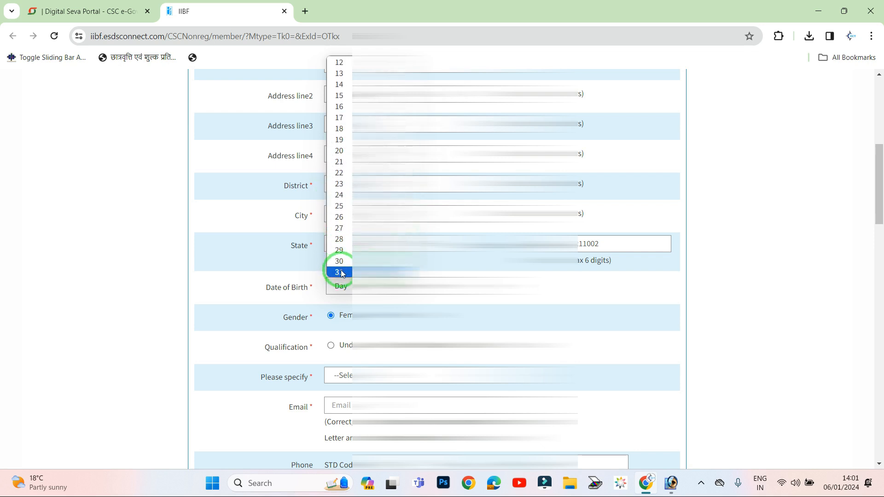
left_click(339, 272)
left_click(397, 285)
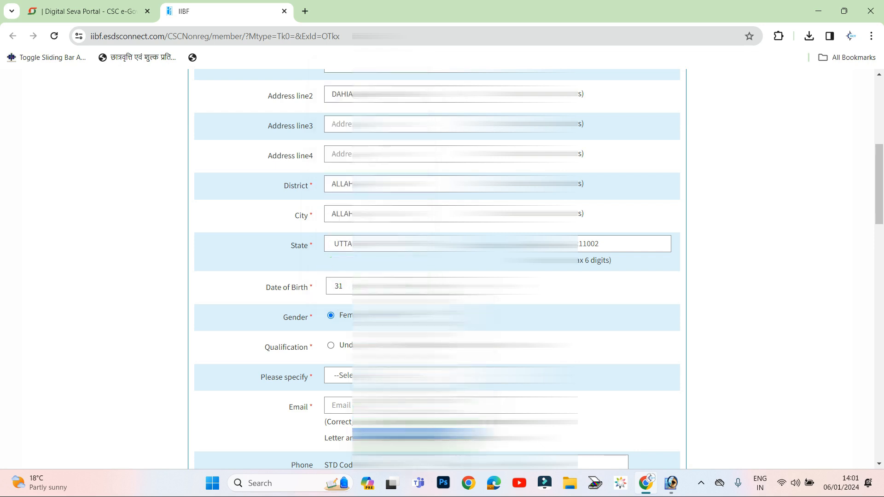
left_click(399, 434)
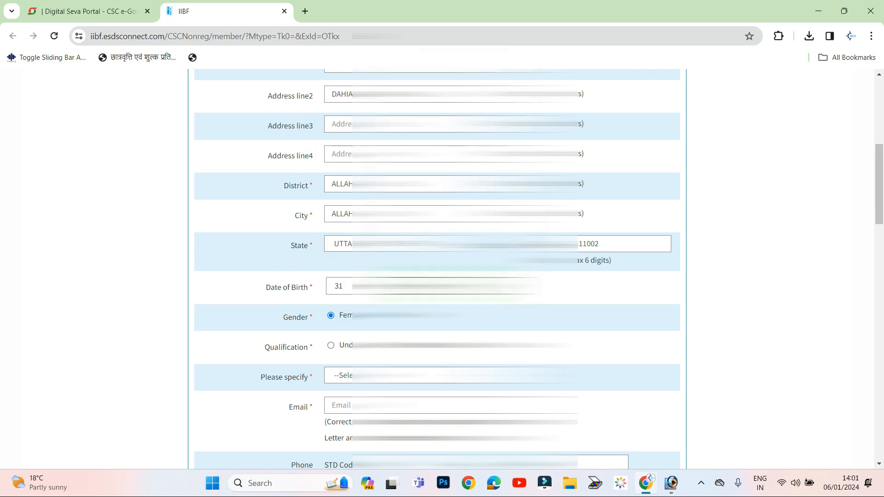
scroll(437, 267, "down", 1)
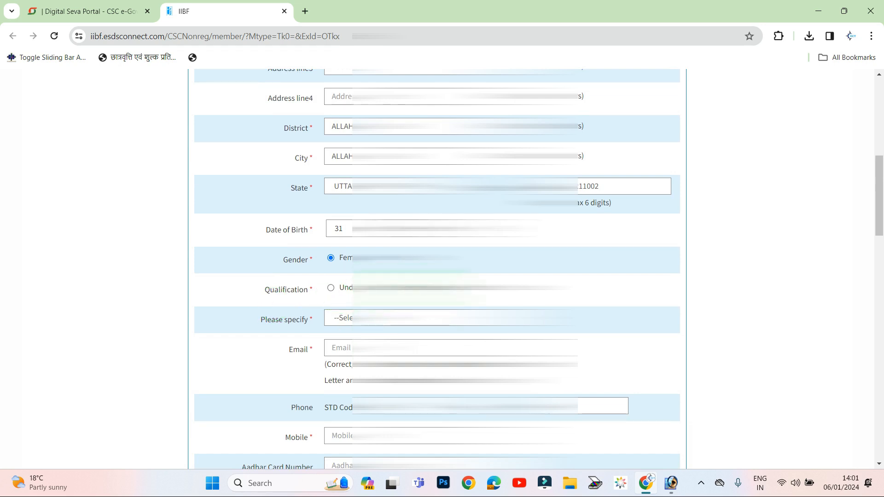
- Pick the fourth BACH… degree entry in the Please specify qualification dropdown
left_click(326, 326)
left_click(346, 318)
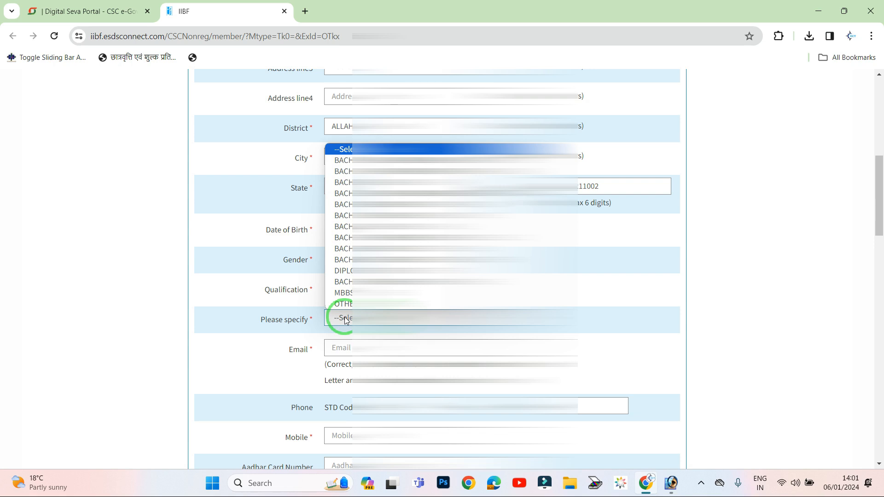
left_click(350, 271)
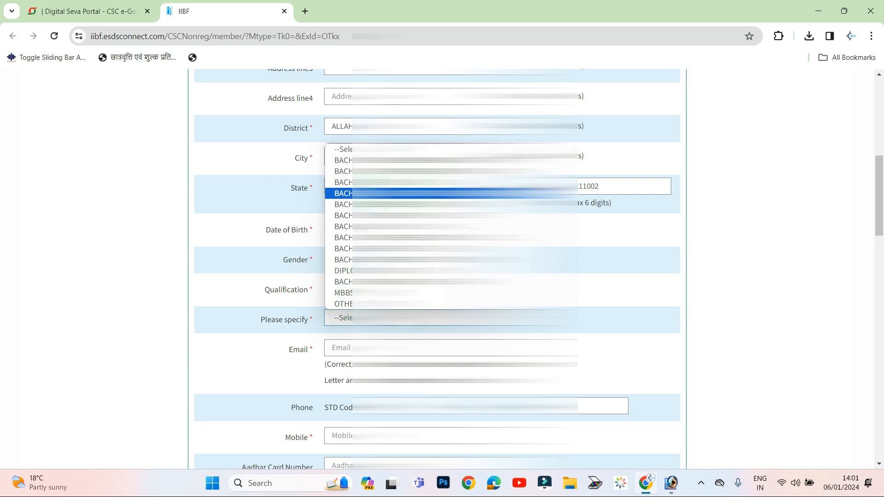
left_click(350, 193)
scroll(350, 295, "down", 1)
left_click(350, 294)
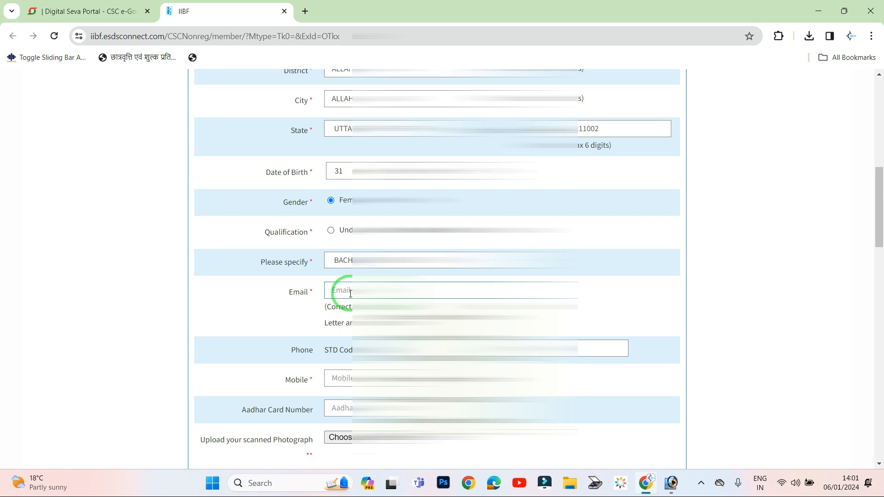
- Type the applicant's e-mail, mobile number and Aadhar Card Number into their fields
left_click(350, 291)
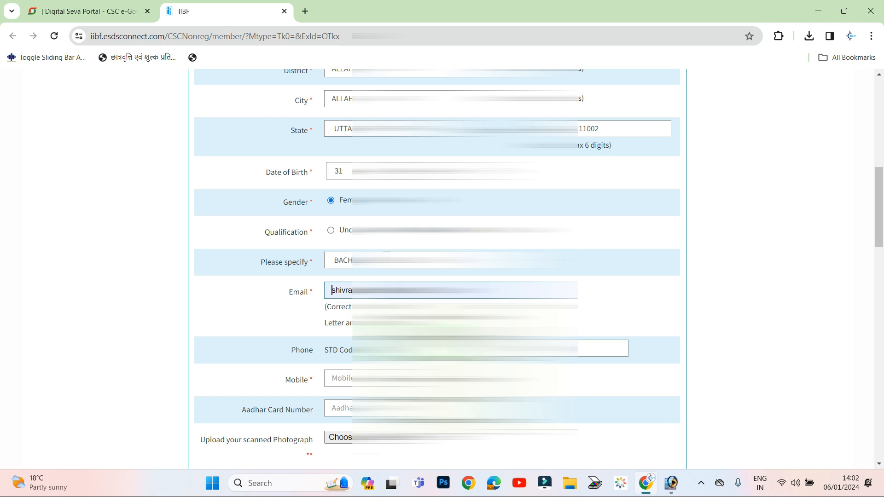
left_click(348, 379)
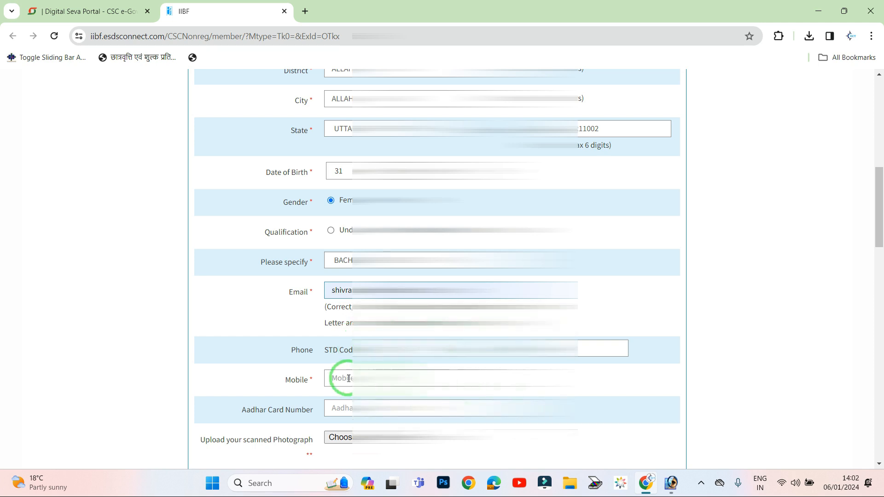
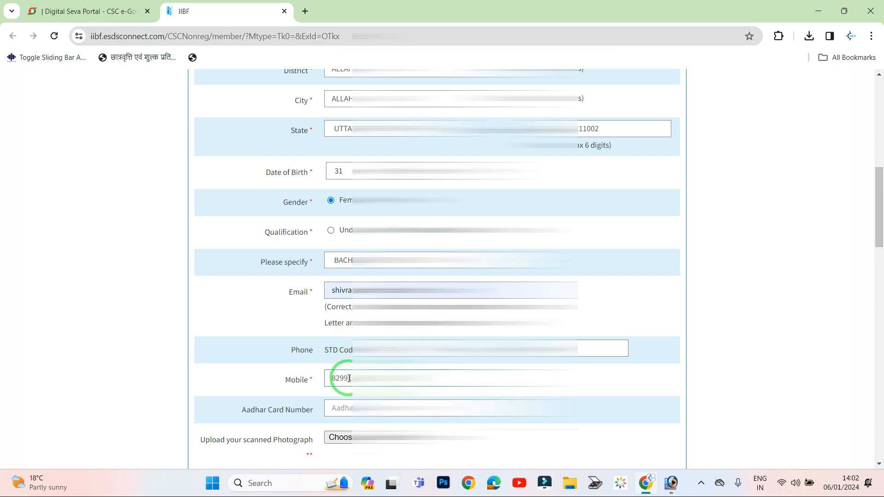
scroll(349, 378, "down", 1)
left_click(351, 354)
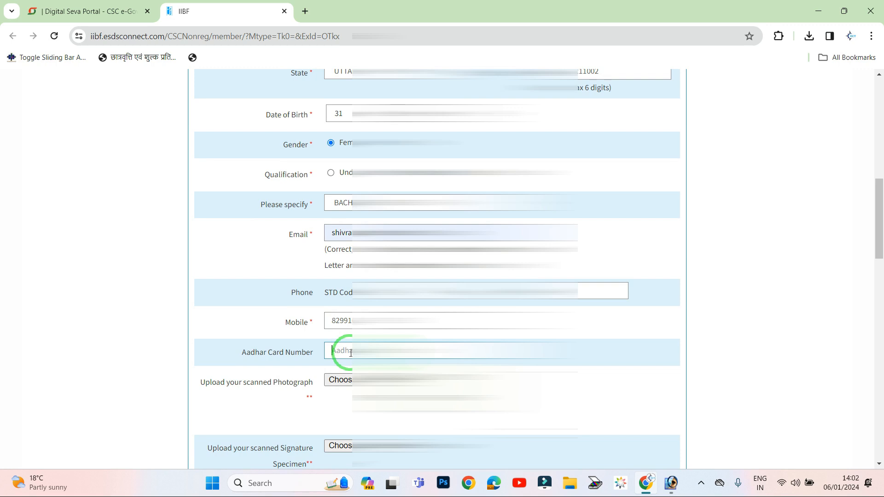
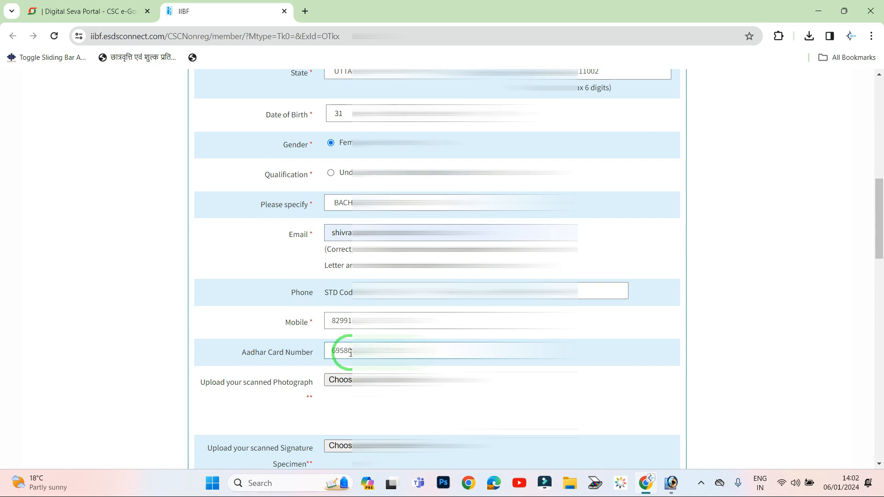
scroll(353, 361, "down", 1)
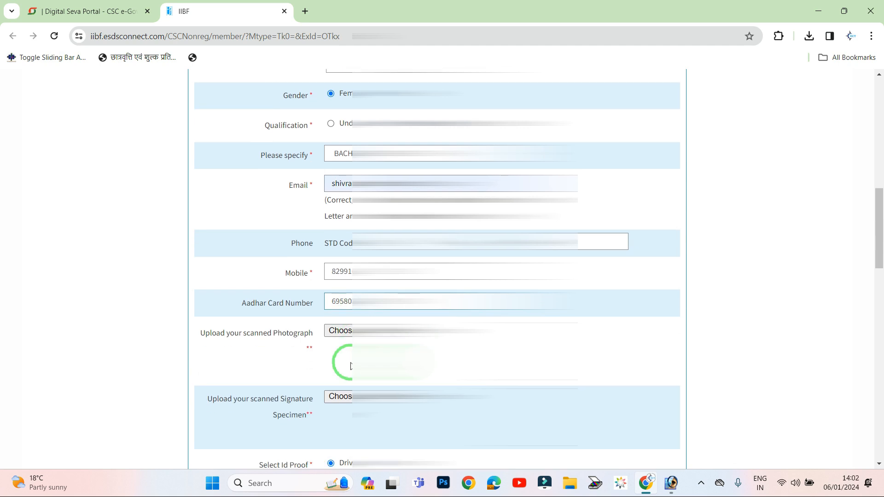
- Attach the photo file from Downloads for the photograph upload and check its size note
left_click(245, 334)
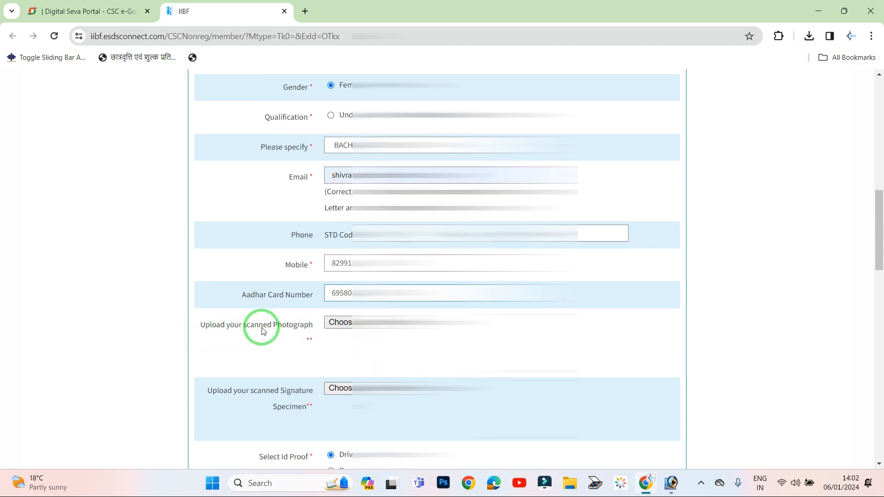
left_click(341, 324)
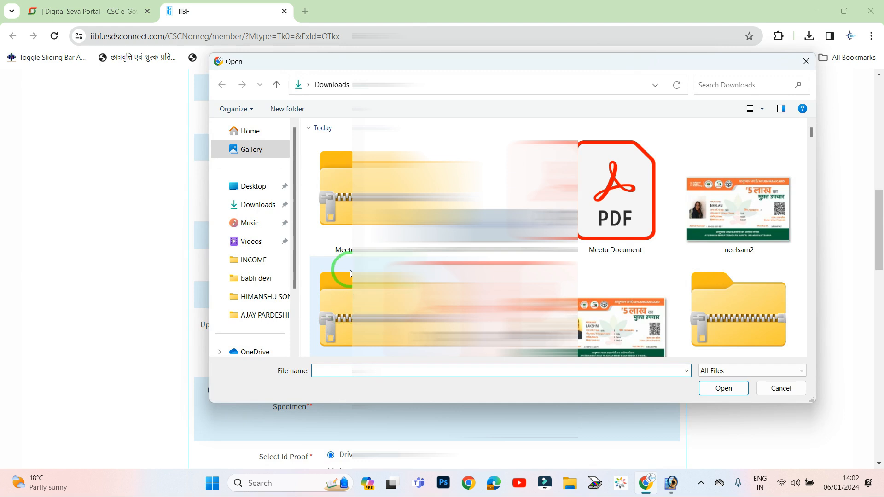
left_click(247, 204)
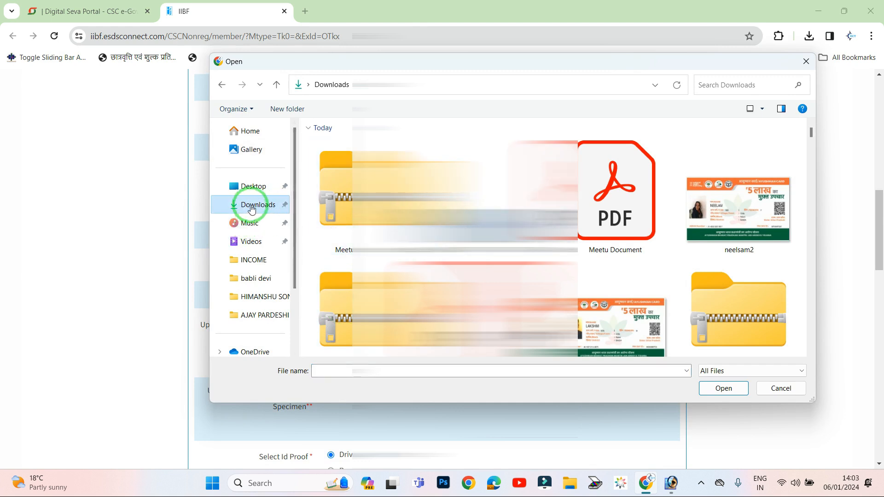
scroll(761, 256, "down", 5)
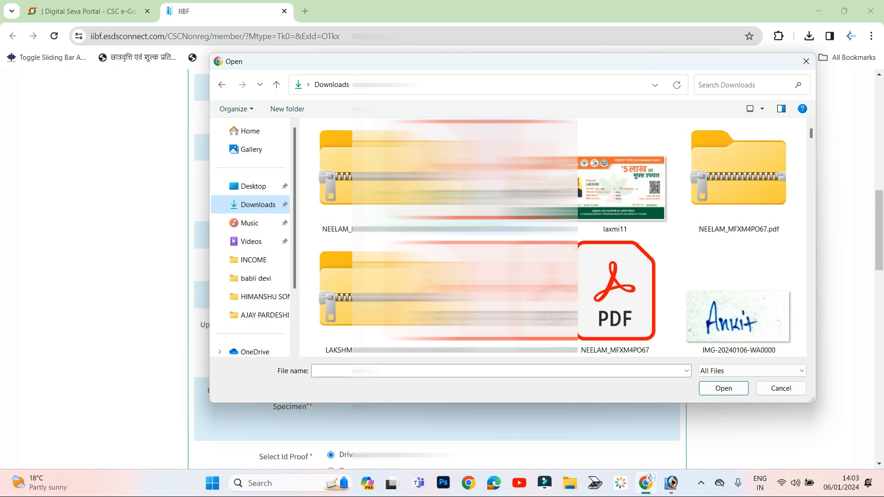
double_click(738, 272)
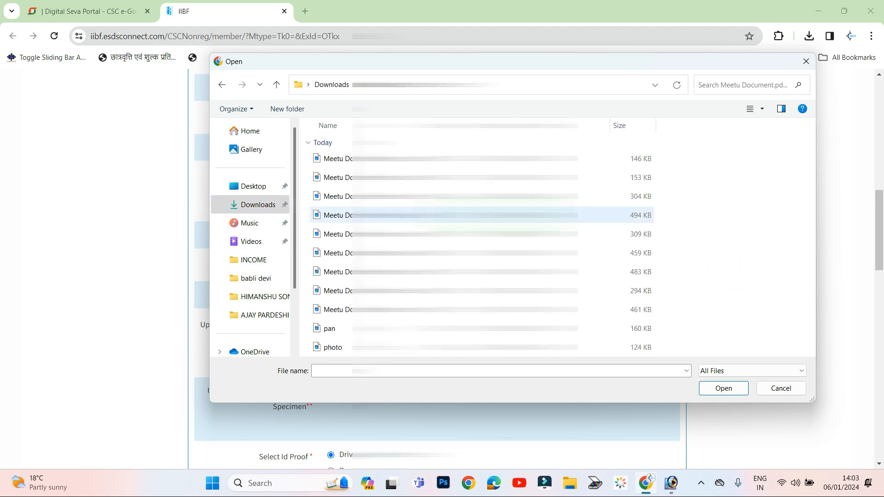
left_click(343, 347)
left_click(723, 388)
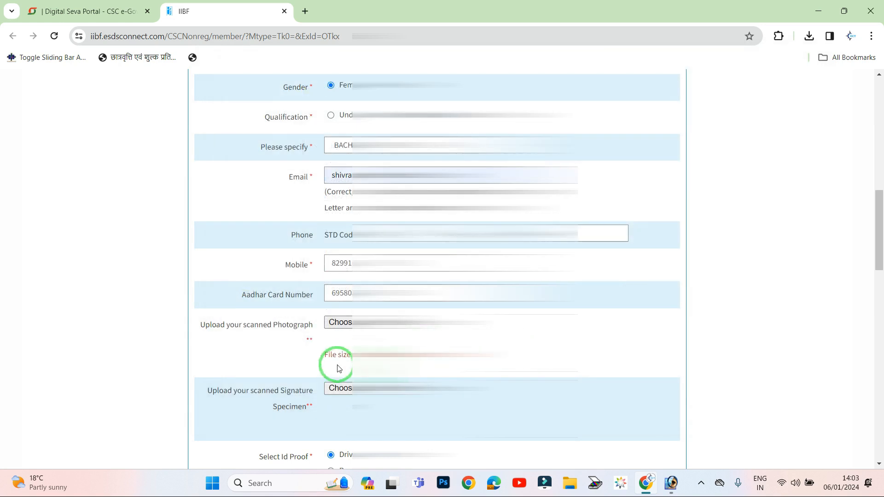
left_click_drag(325, 355, 395, 358)
left_click(342, 322)
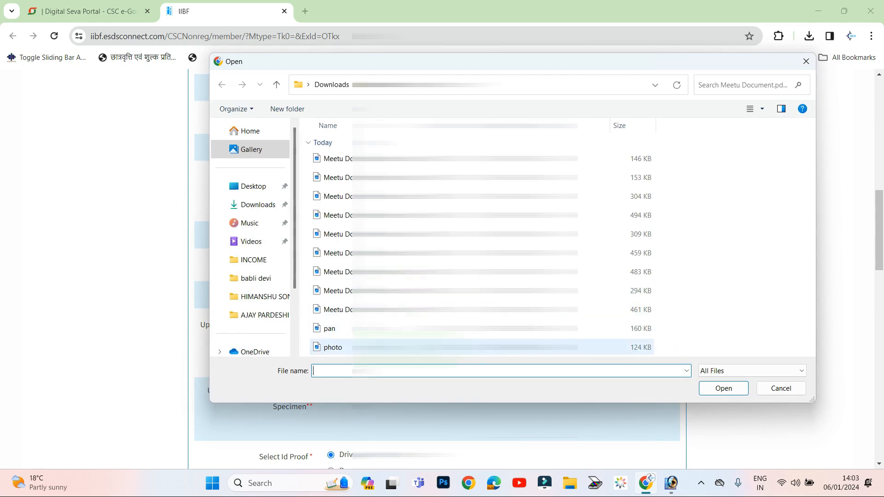
left_click(364, 348)
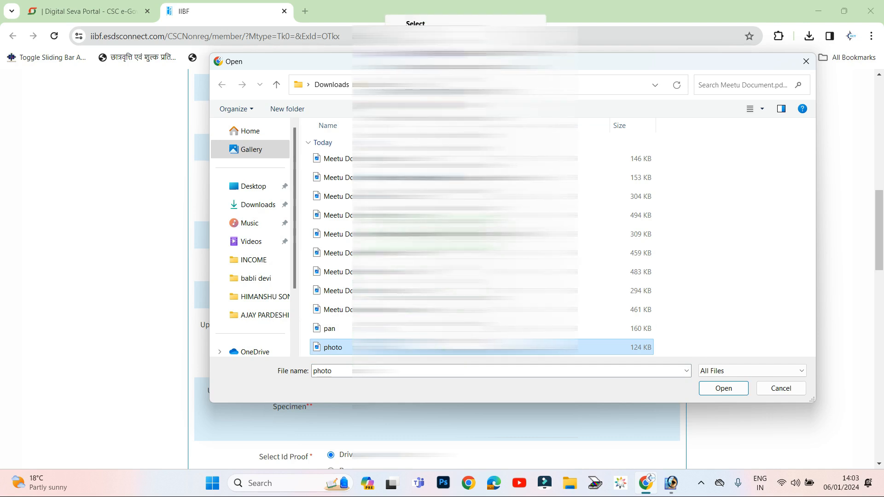
- Open the photo in Microsoft Office Picture Manager and compress it for Documents
mouse_move(451, 193)
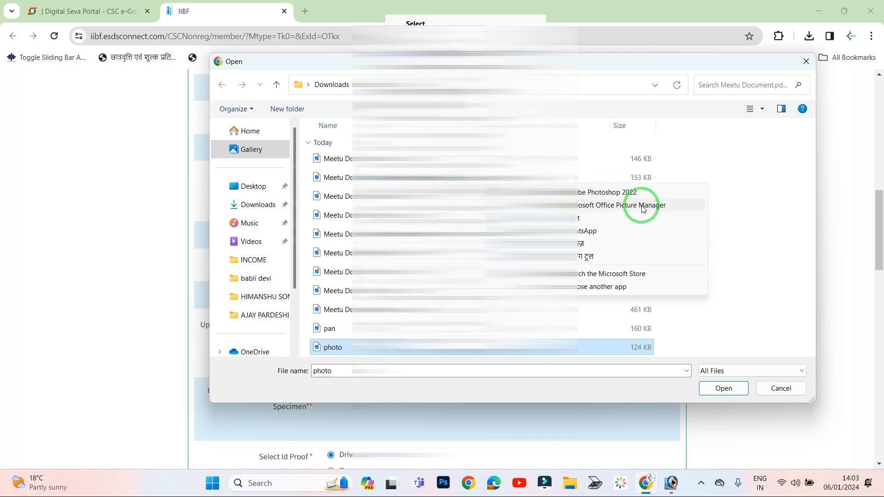
left_click(643, 206)
left_click(78, 20)
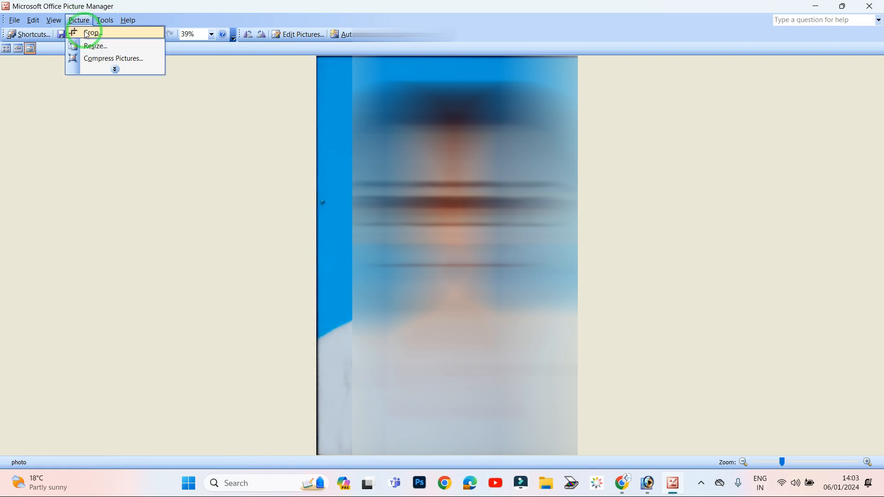
left_click(107, 58)
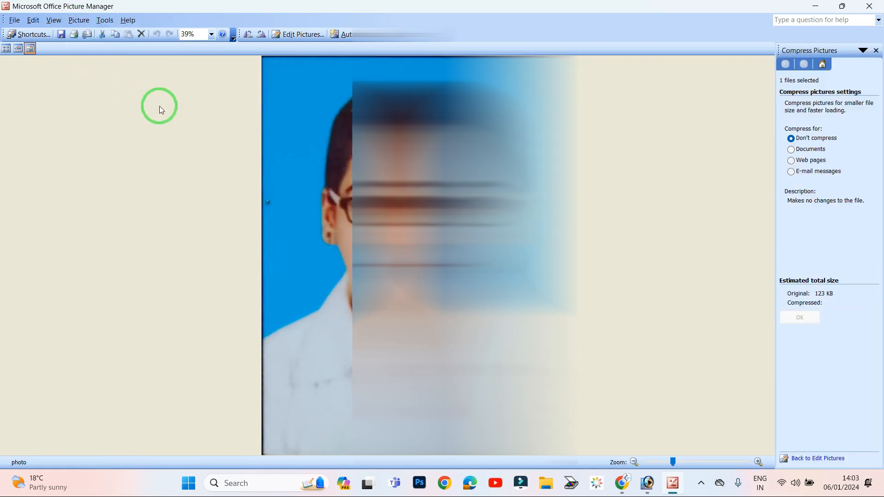
left_click(791, 149)
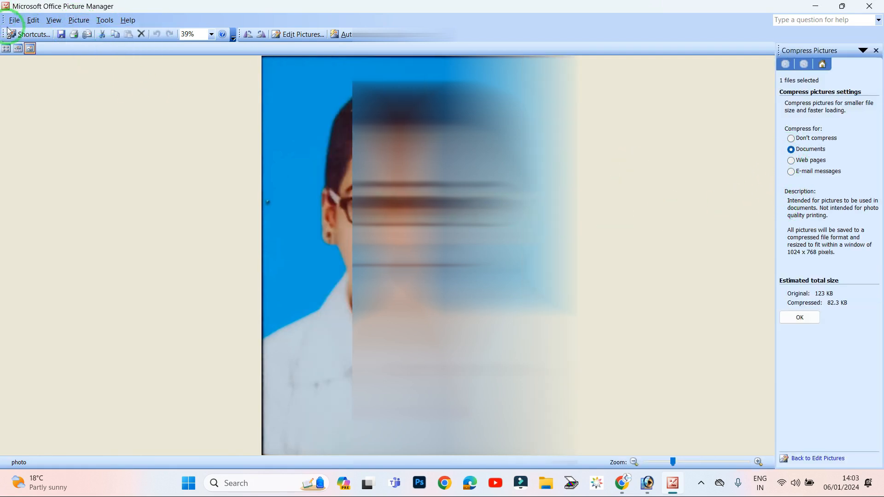
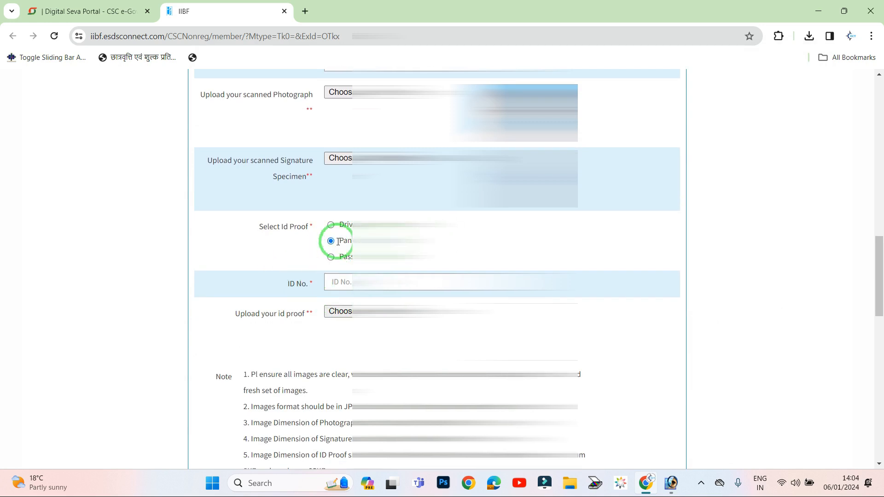
- Enter the candidate's PAN number as the ID No. and upload the 'pan' file as ID proof
left_click(353, 281)
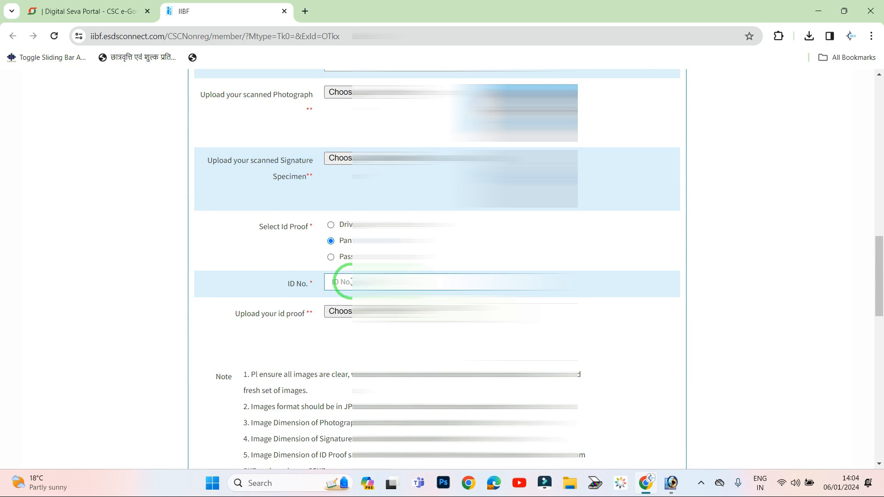
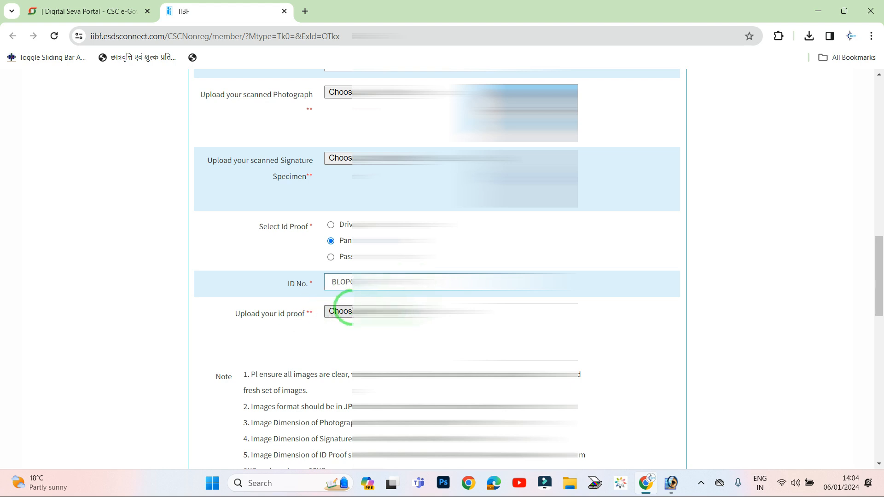
left_click(341, 311)
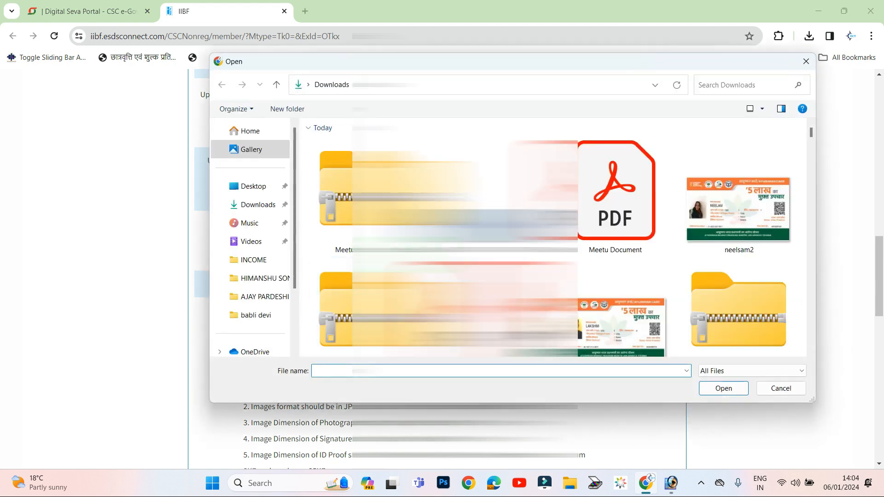
double_click(718, 165)
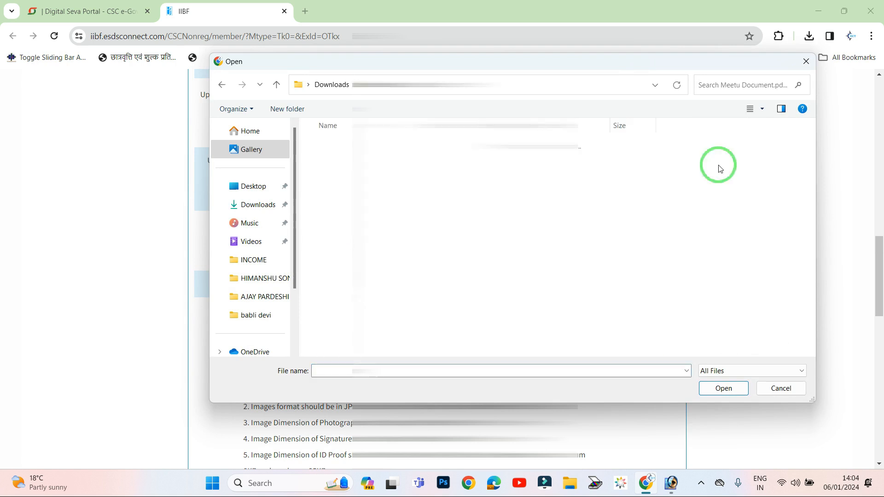
left_click(349, 348)
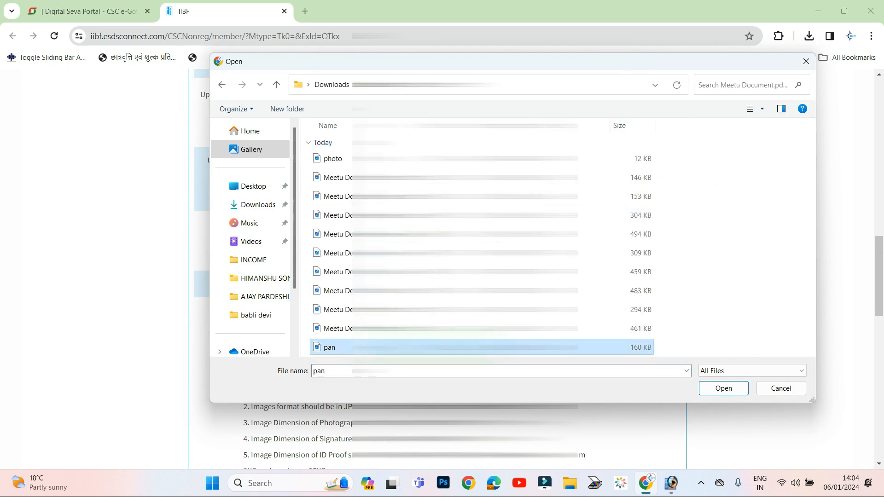
left_click(721, 388)
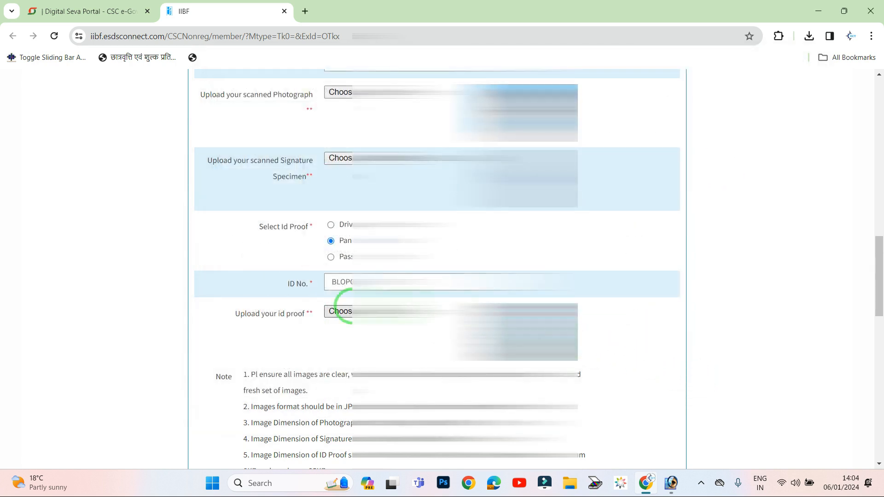
scroll(584, 347, "down", 1)
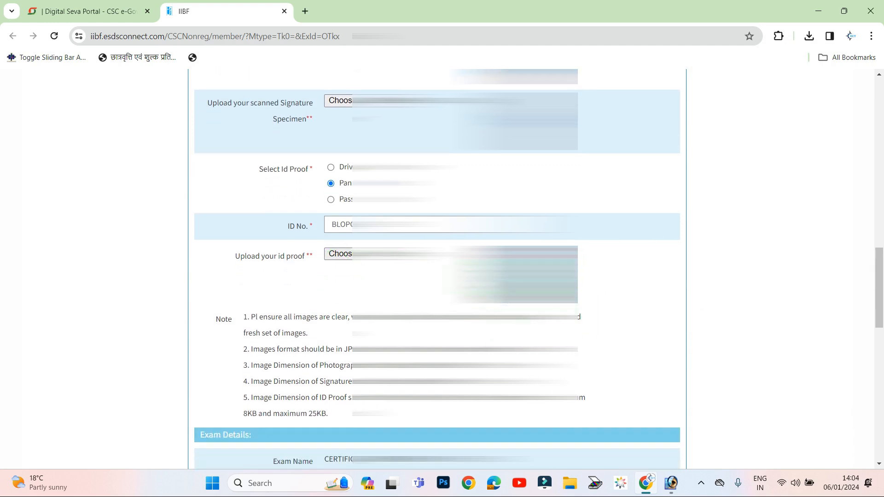
- Set the exam medium to HINDI in the Exam Details section
scroll(343, 294, "down", 6)
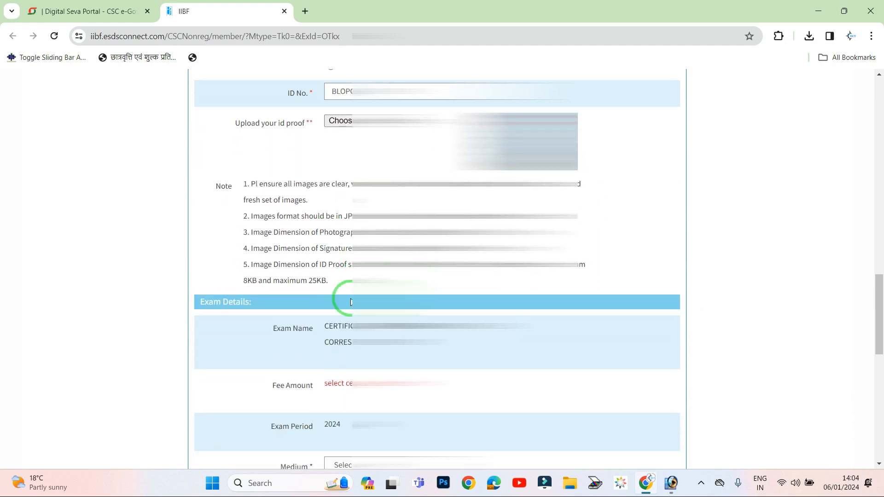
scroll(317, 152, "up", 1)
scroll(318, 152, "down", 1)
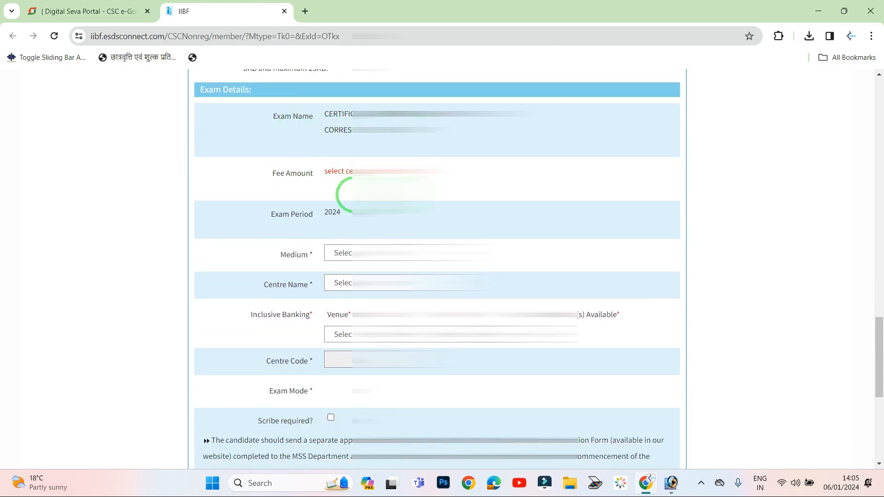
left_click(350, 259)
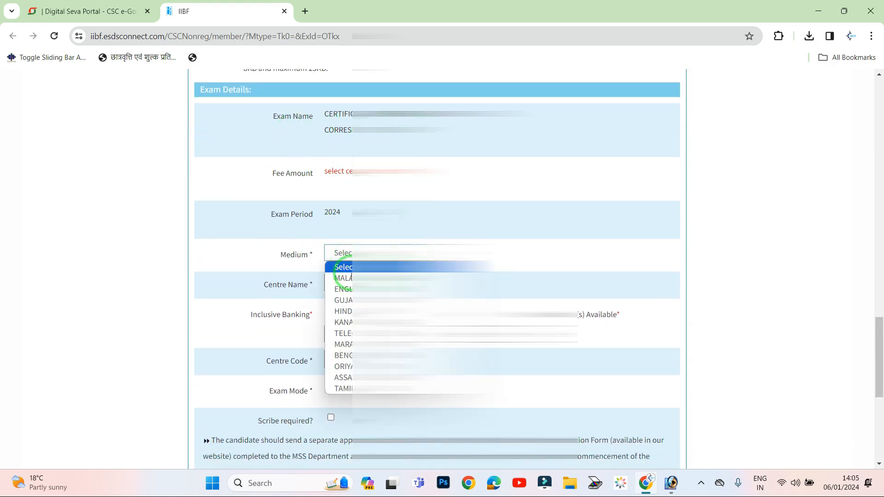
left_click(349, 311)
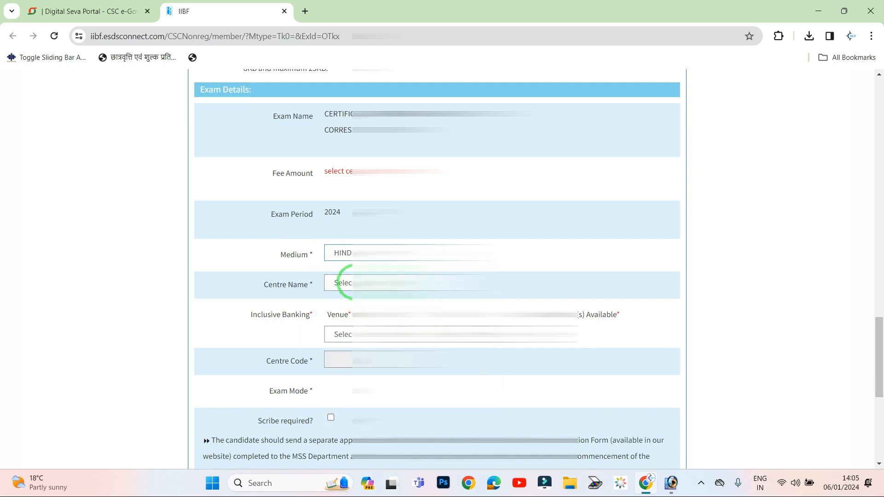
- Choose the candidate's exam centre and venue, bringing up fee 800 + GST and centre code 241
left_click(344, 282)
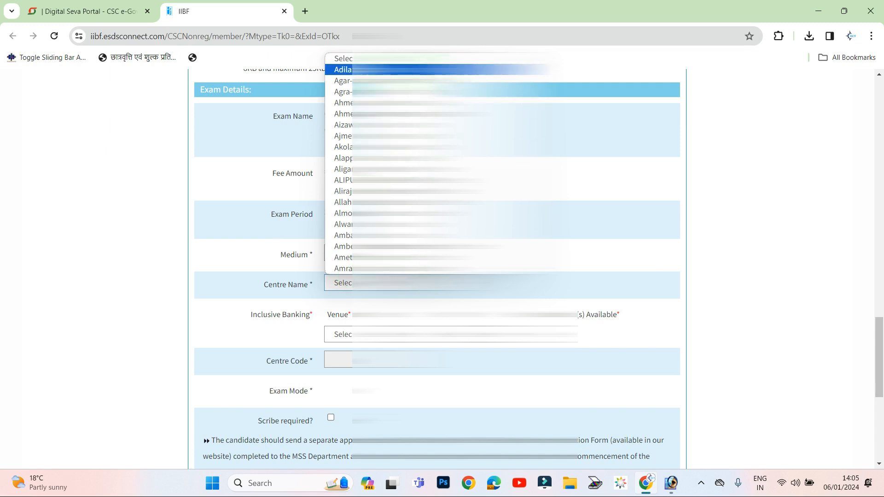
scroll(340, 180, "down", 3)
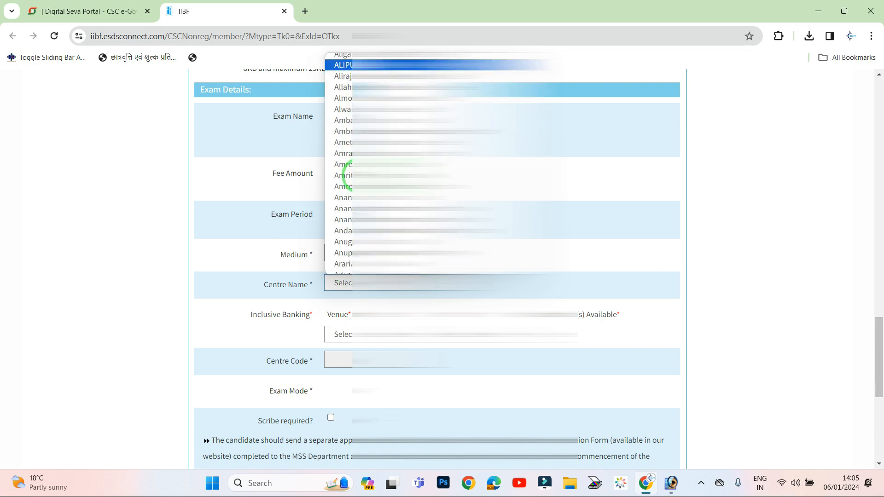
scroll(349, 212, "down", 3)
scroll(349, 205, "down", 3)
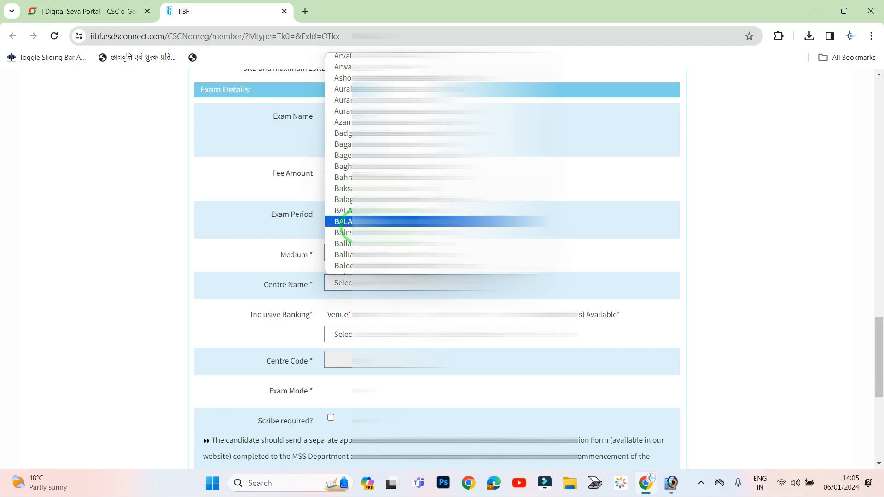
scroll(348, 227, "down", 3)
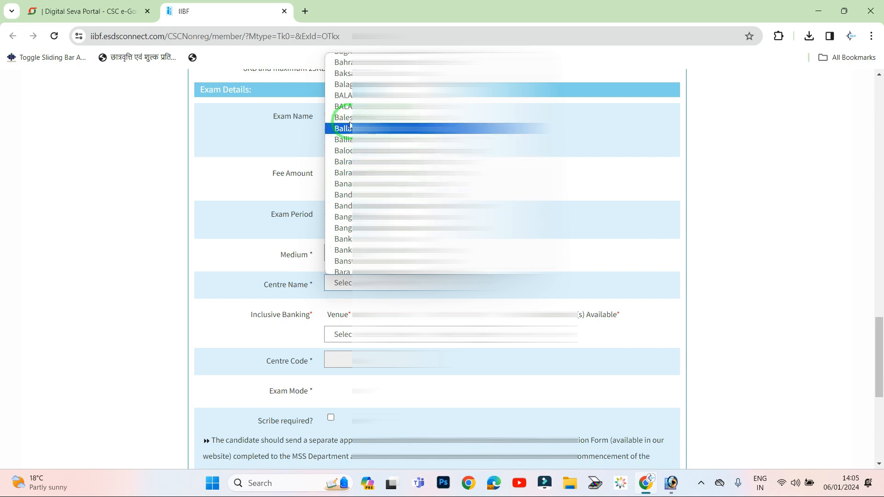
left_click(351, 198)
scroll(343, 239, "down", 1)
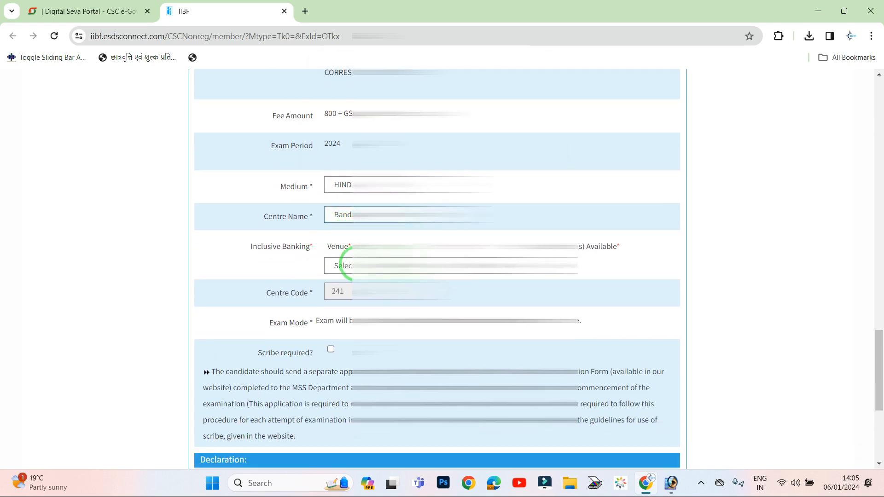
left_click(346, 266)
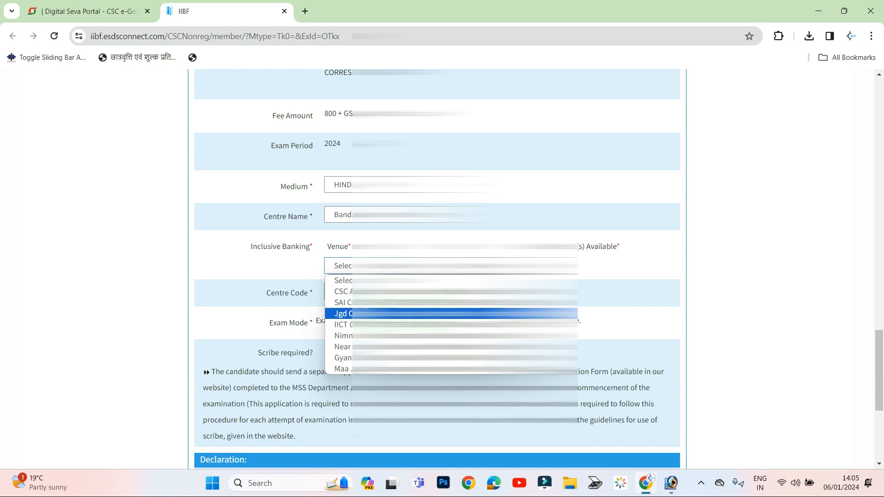
left_click(349, 314)
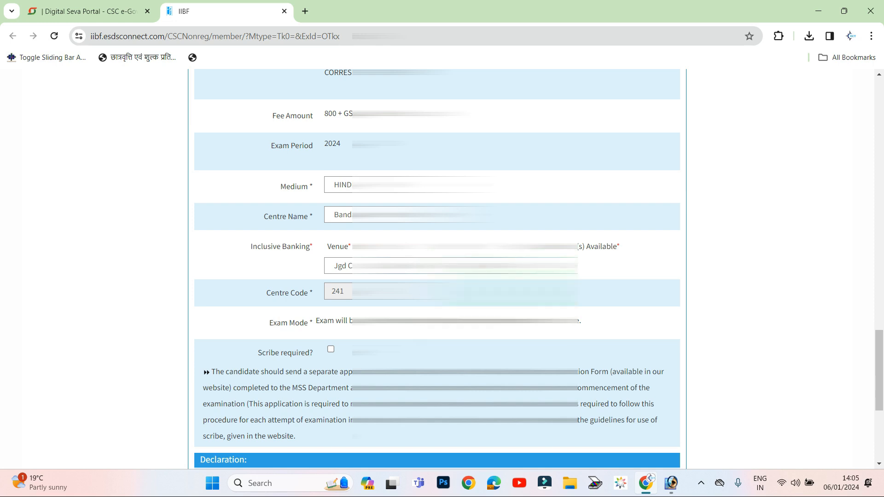
left_click(289, 322)
left_click(432, 268)
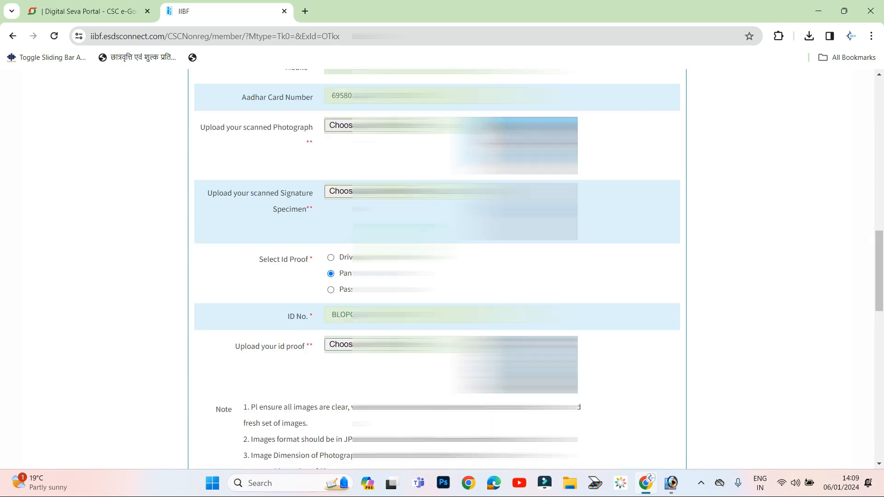
- Submit the form for preview and confirm the uploaded photo, signature and ID proof
scroll(437, 267, "down", 16)
left_click(301, 491)
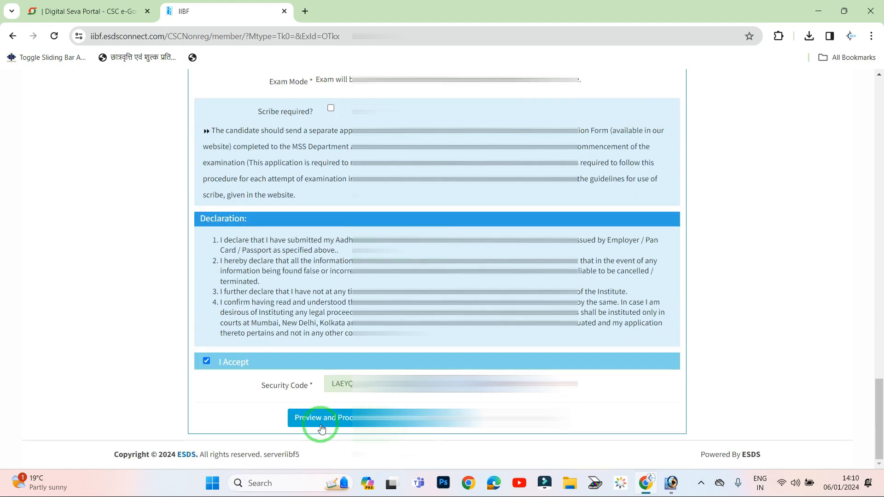
left_click(346, 418)
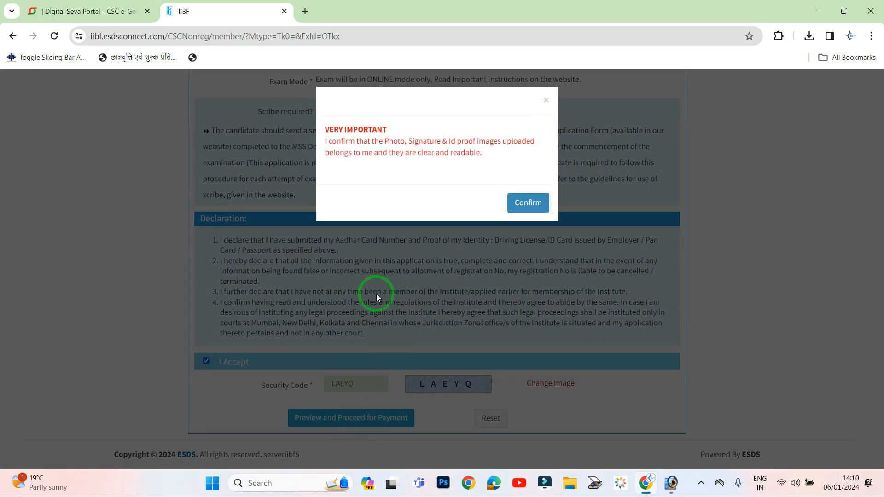
left_click(524, 205)
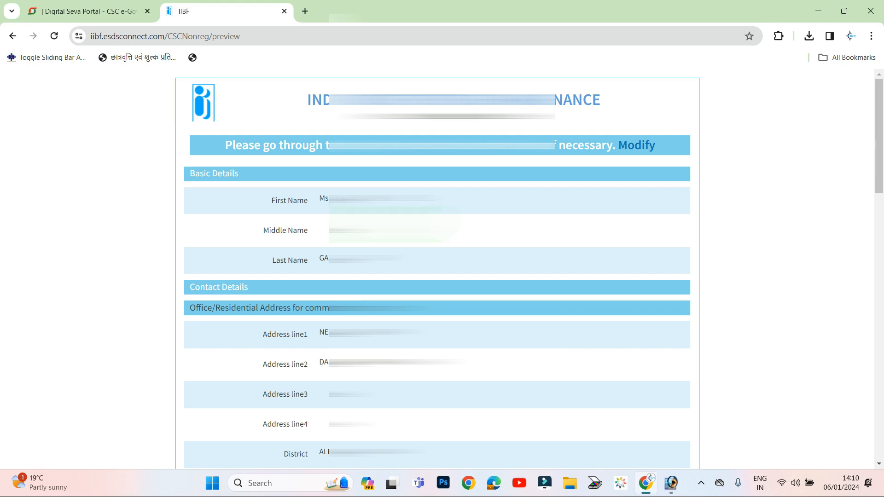
- Scroll through the preview, checking the Inclusive Banking exam on 12-Jan-2024, fee 800 + GST and scribe details
scroll(437, 269, "down", 4)
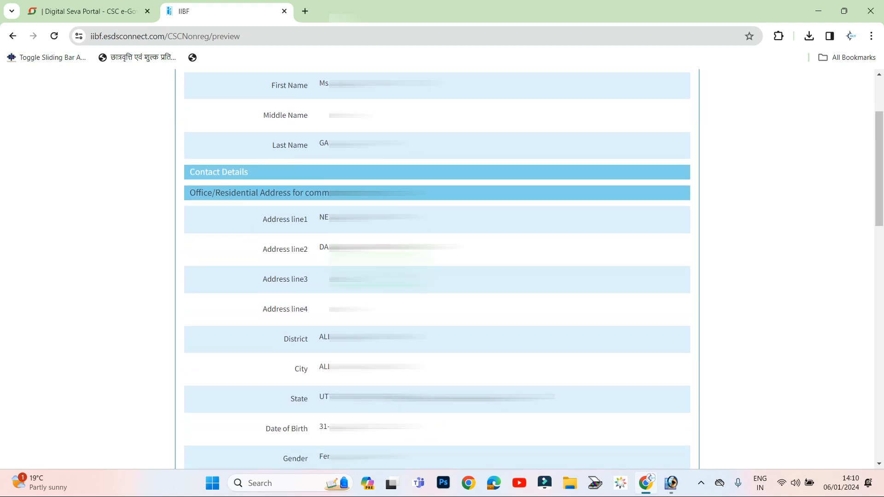
scroll(437, 270, "down", 1)
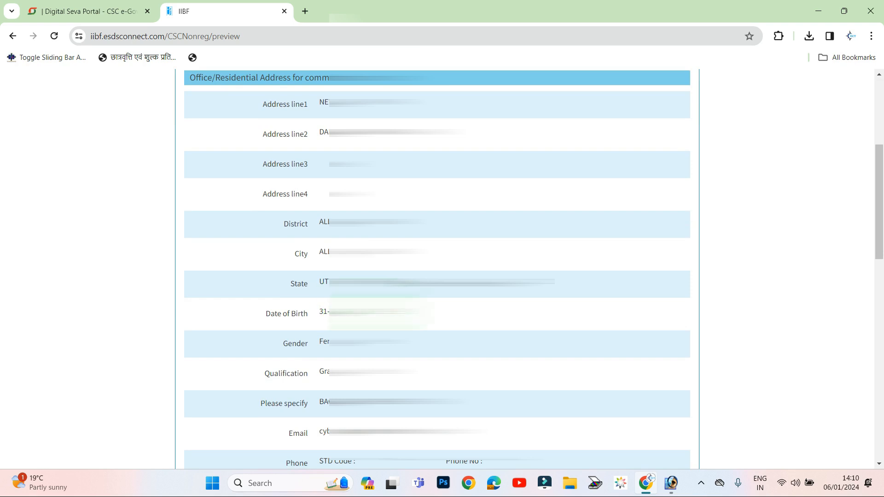
scroll(327, 283, "down", 1)
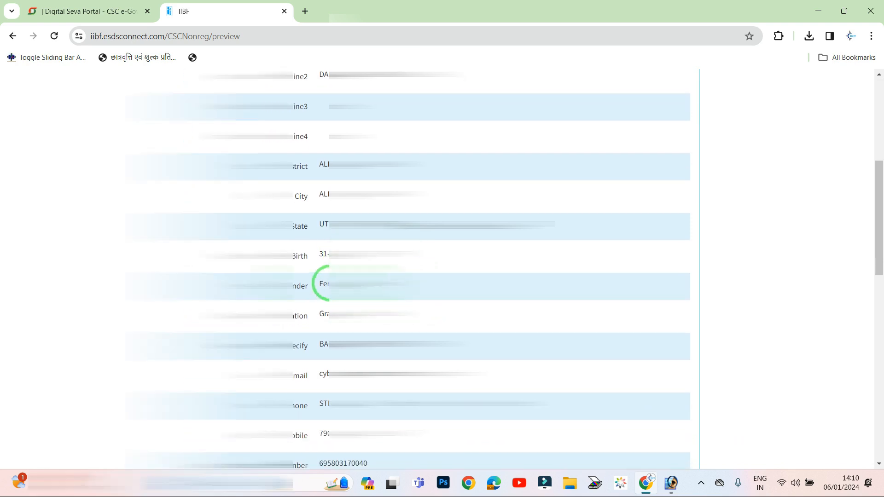
scroll(327, 303, "down", 2)
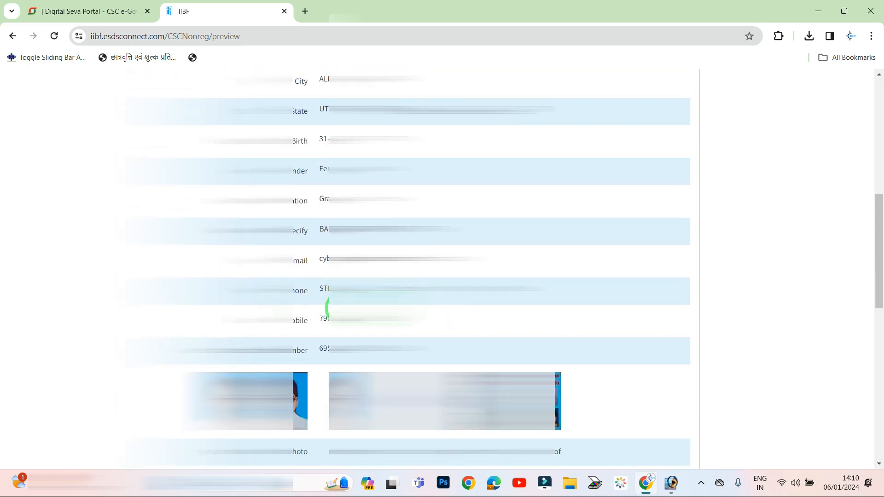
scroll(326, 307, "down", 1)
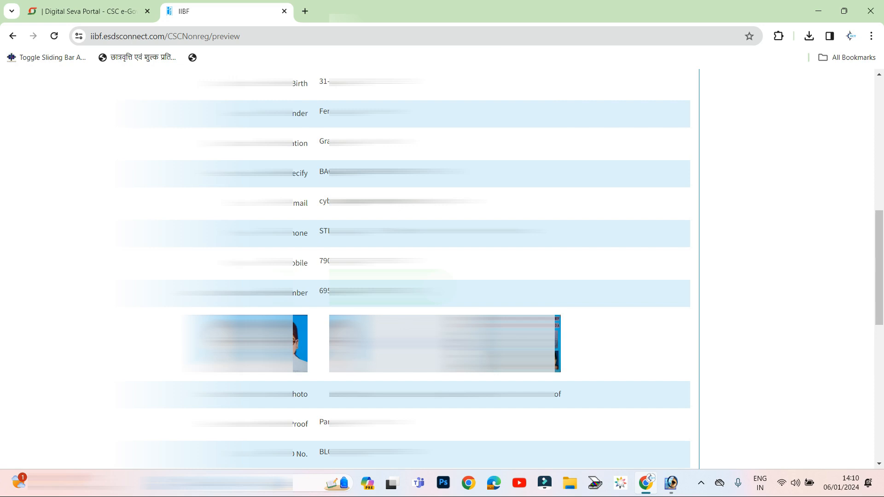
scroll(327, 307, "down", 1)
scroll(327, 308, "down", 1)
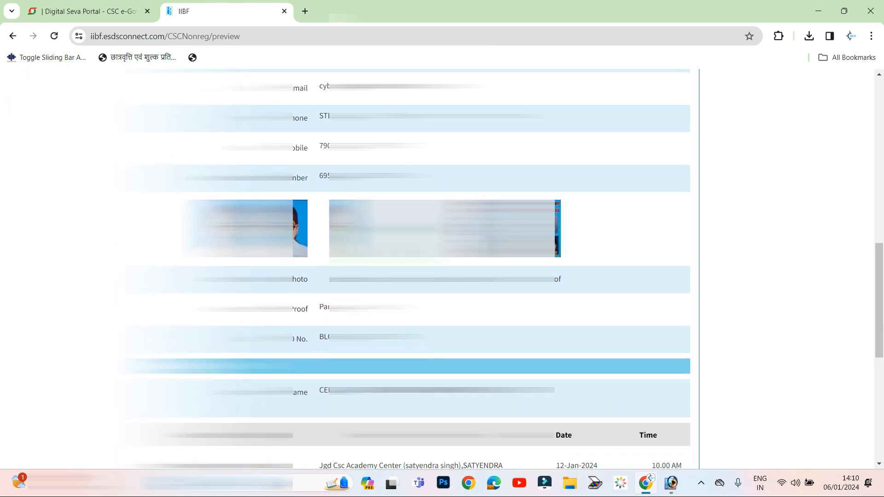
scroll(13, 205, "down", 1)
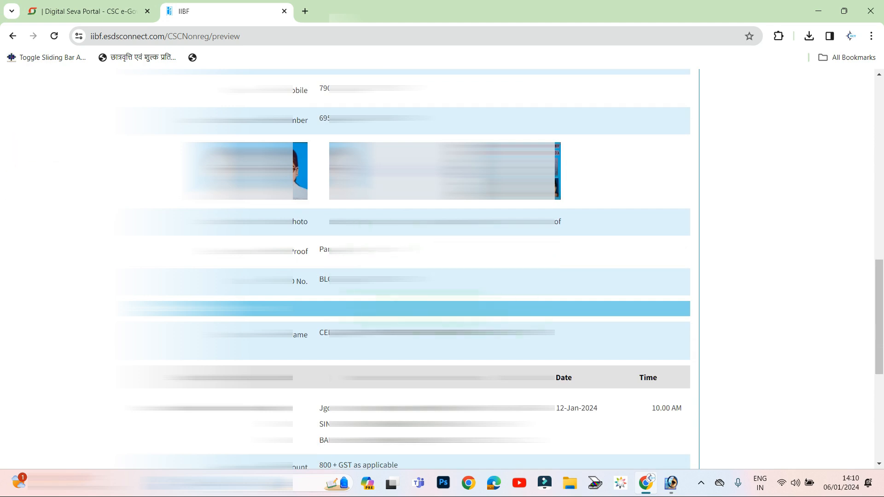
scroll(402, 269, "down", 1)
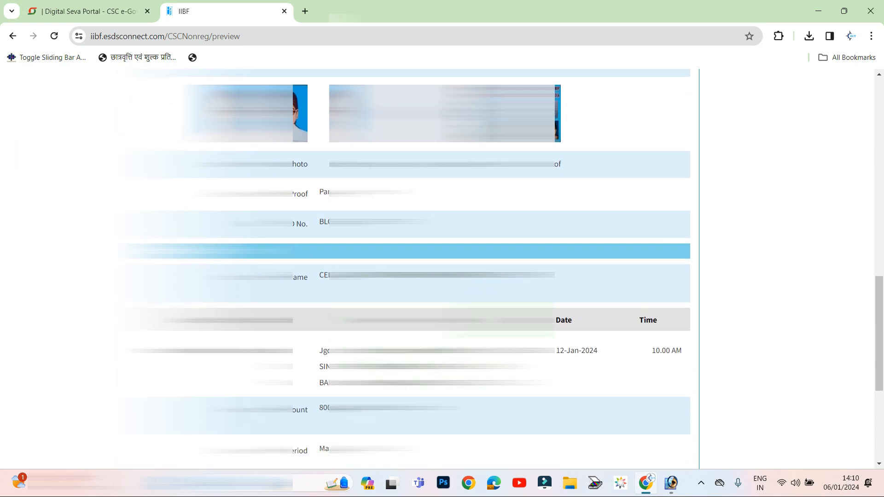
scroll(437, 269, "down", 2)
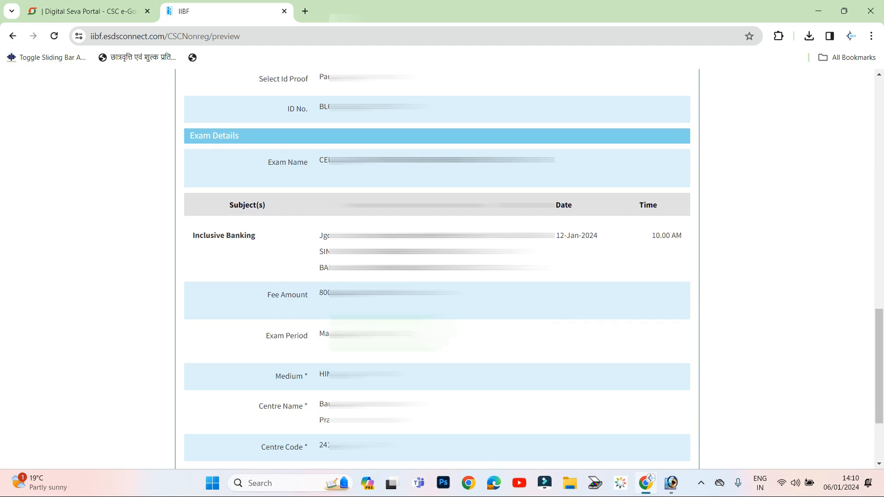
scroll(391, 336, "down", 1)
scroll(324, 329, "down", 1)
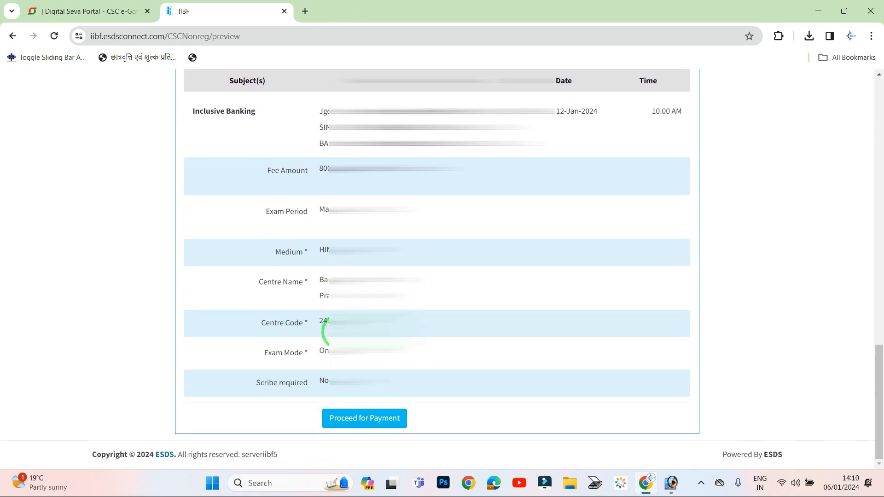
- Pay the ₹956.6 fee from CSC Wallet, validating the wallet password and entering the 6-digit PIN
left_click(365, 419)
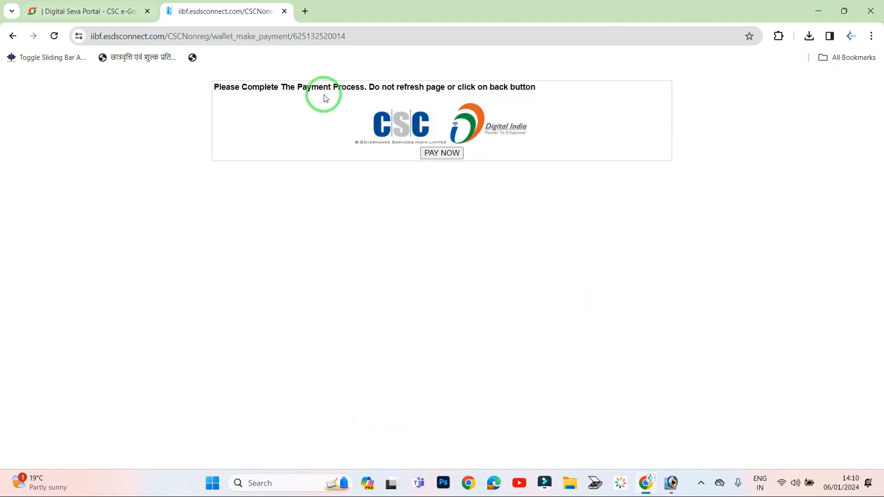
left_click(436, 157)
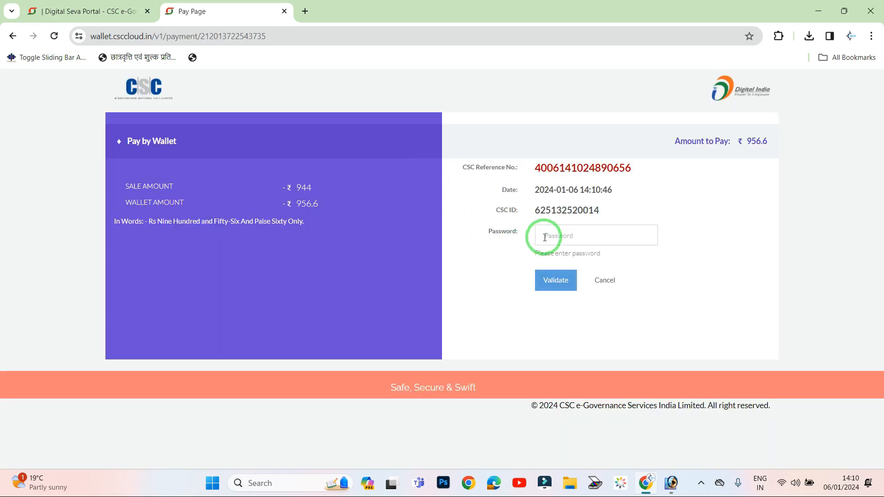
left_click(564, 236)
type("••••••••")
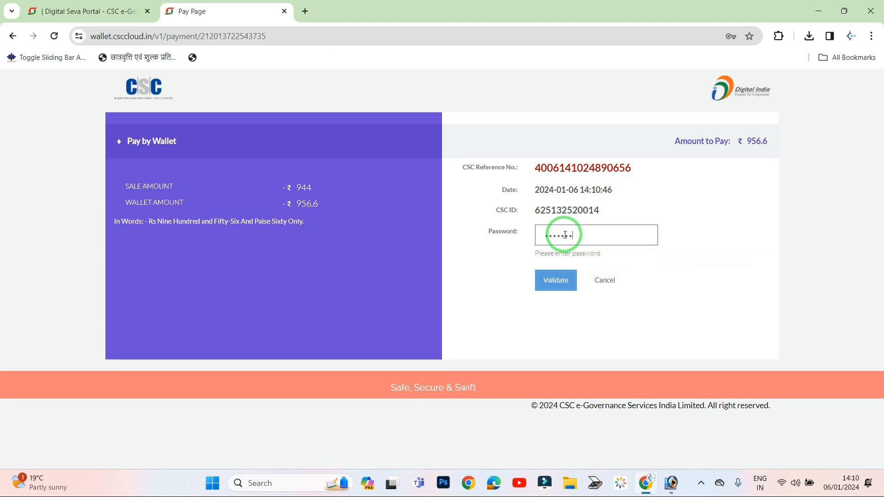
left_click(556, 281)
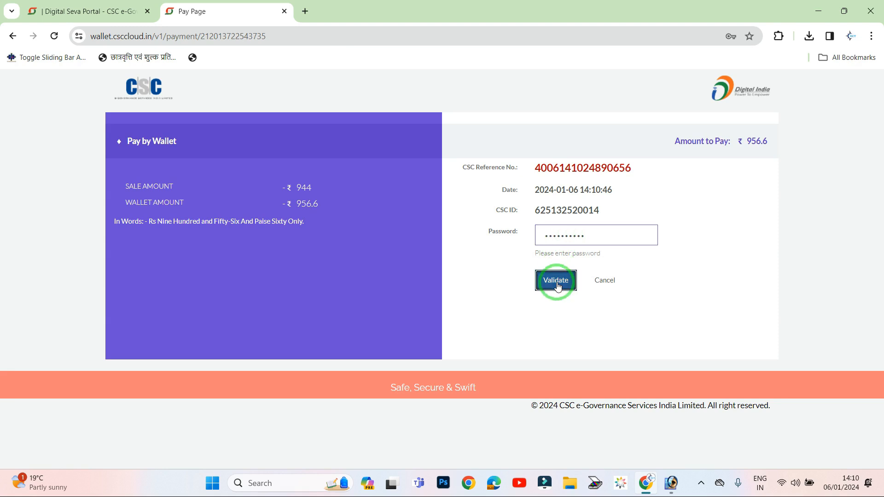
left_click(584, 236)
type("••••••")
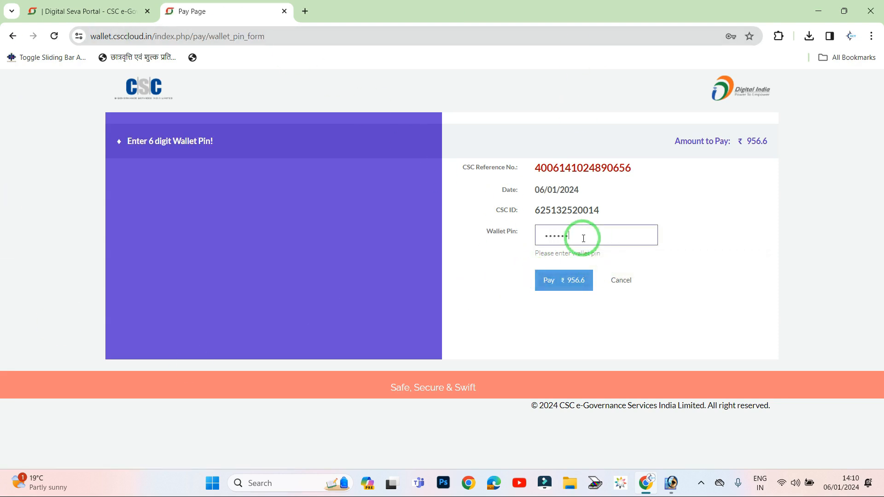
left_click(576, 282)
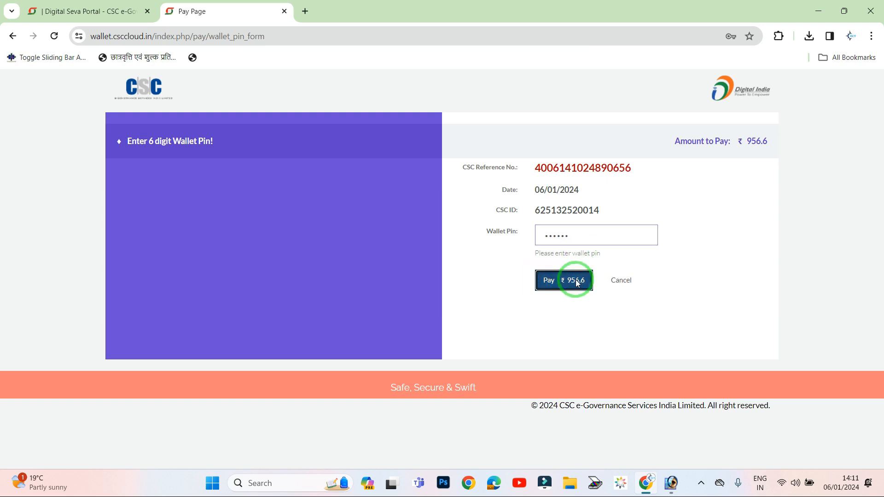